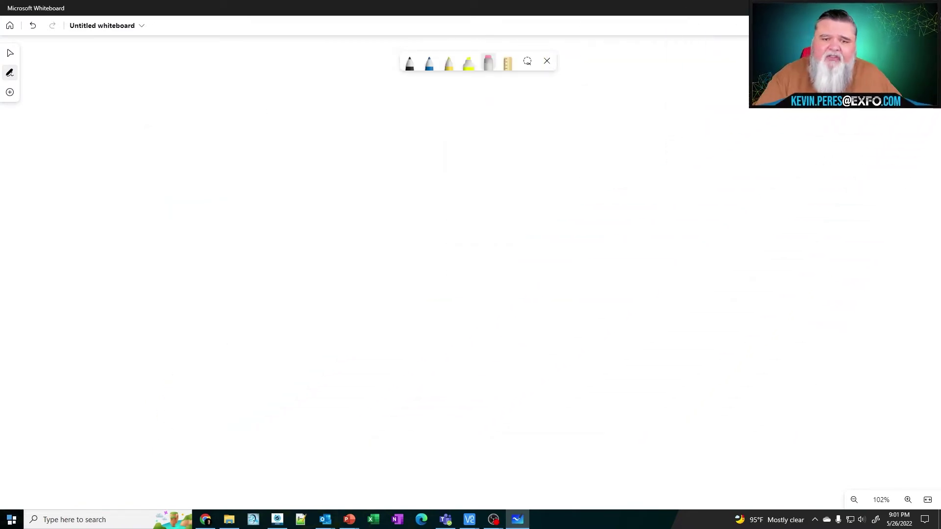
Select the thin black pen (thickness 3) in Whiteboard's ink toolbar, replacing the eraser.
{"action": "left_click", "coordinate": [411, 63]}
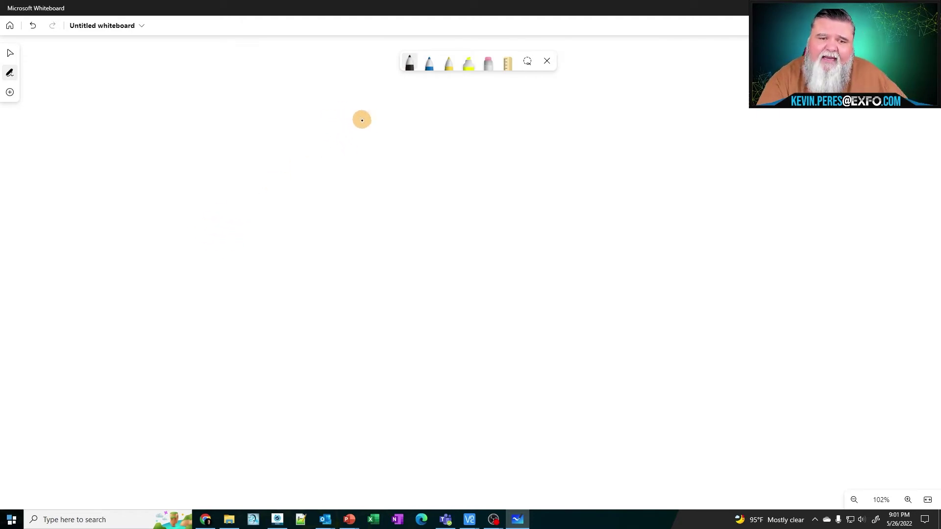
Handwrite the heading 'Pulse Width' in black ink.
{"action": "mouse_move", "coordinate": [361, 121]}
{"action": "left_mouse_down"}
{"action": "mouse_move", "coordinate": [361, 134]}
{"action": "mouse_move", "coordinate": [377, 145]}
{"action": "mouse_move", "coordinate": [389, 135]}
{"action": "mouse_move", "coordinate": [405, 146]}
{"action": "mouse_move", "coordinate": [487, 132]}
{"action": "mouse_move", "coordinate": [493, 145]}
{"action": "left_mouse_up"}
{"action": "left_click_drag", "start_coordinate": [487, 128], "coordinate": [499, 128]}
{"action": "left_click_drag", "start_coordinate": [504, 118], "coordinate": [513, 145]}
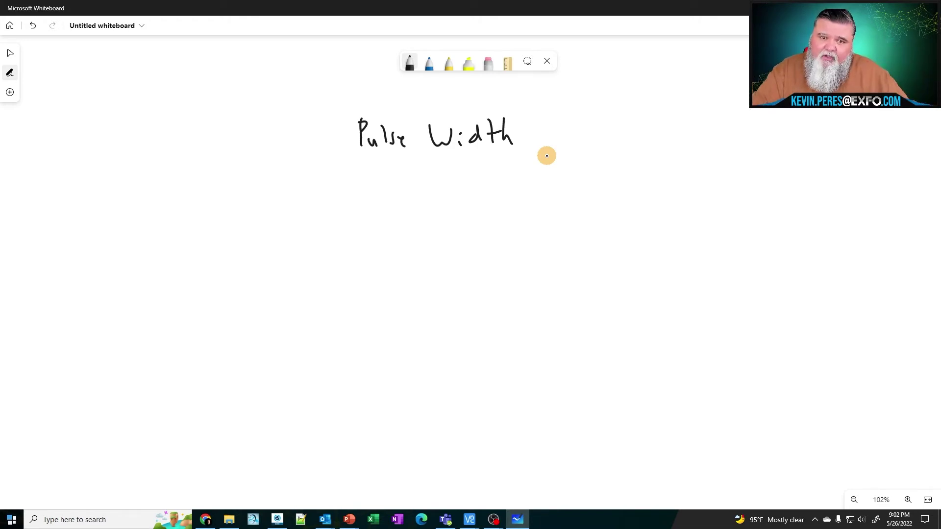
Write '5ns' below the heading, a downward arrow, and '275 ns' beneath it.
{"action": "mouse_move", "coordinate": [412, 171]}
{"action": "left_mouse_down"}
{"action": "mouse_move", "coordinate": [400, 190]}
{"action": "mouse_move", "coordinate": [434, 194]}
{"action": "left_mouse_up"}
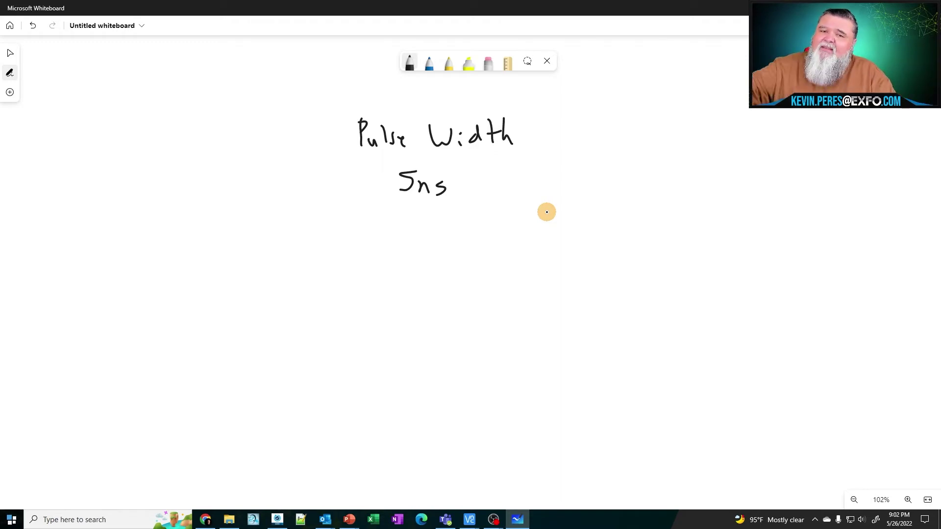
{"action": "mouse_move", "coordinate": [421, 203]}
{"action": "left_mouse_down"}
{"action": "mouse_move", "coordinate": [416, 253]}
{"action": "mouse_move", "coordinate": [425, 241]}
{"action": "left_mouse_up"}
{"action": "mouse_move", "coordinate": [400, 278]}
{"action": "left_mouse_down"}
{"action": "mouse_move", "coordinate": [418, 299]}
{"action": "mouse_move", "coordinate": [493, 297]}
{"action": "left_mouse_up"}
{"action": "left_click_drag", "start_coordinate": [447, 277], "coordinate": [463, 273]}
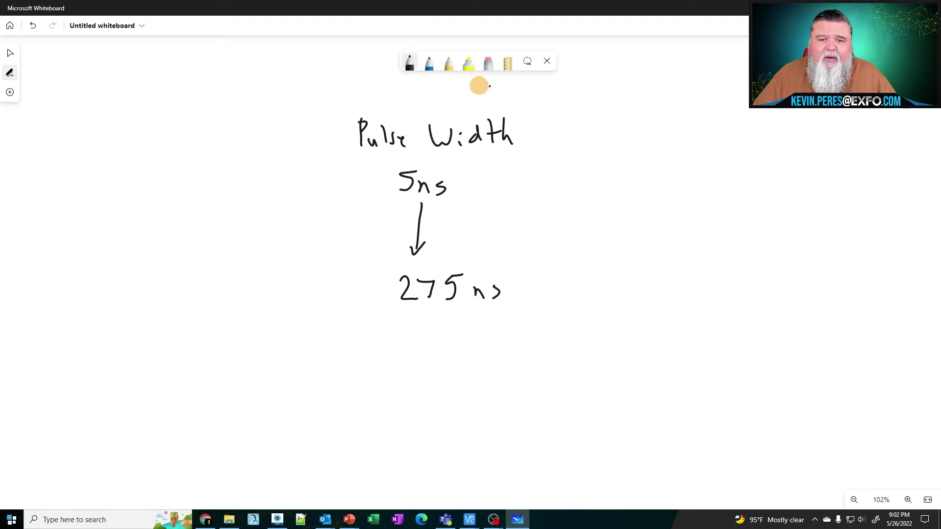
Pan the notes to the left with Select and switch to the blue pen.
{"action": "left_click", "coordinate": [10, 53]}
{"action": "left_click_drag", "start_coordinate": [568, 269], "coordinate": [320, 282]}
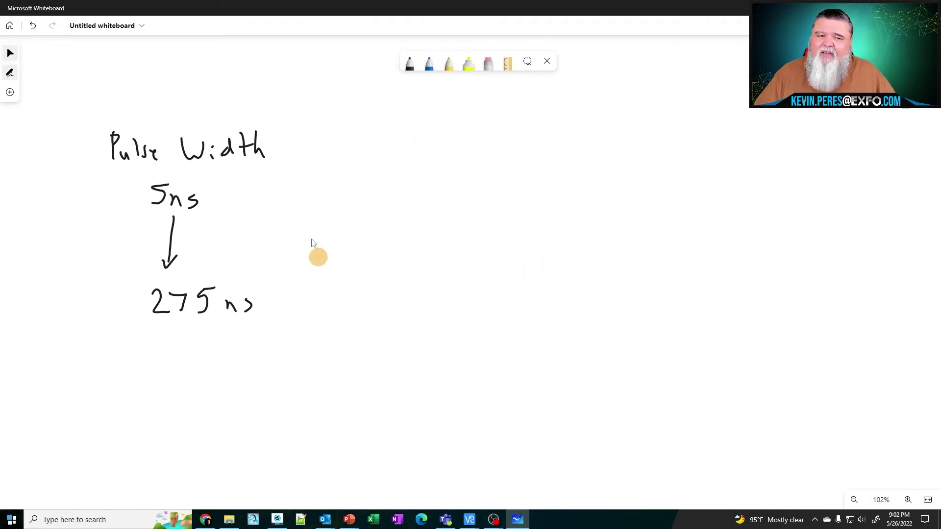
{"action": "left_click", "coordinate": [9, 72]}
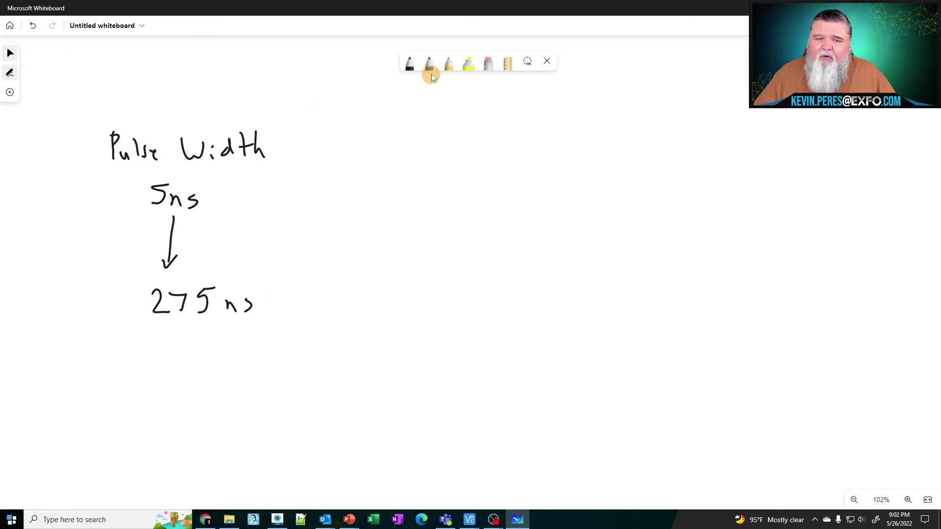
{"action": "left_click", "coordinate": [430, 62]}
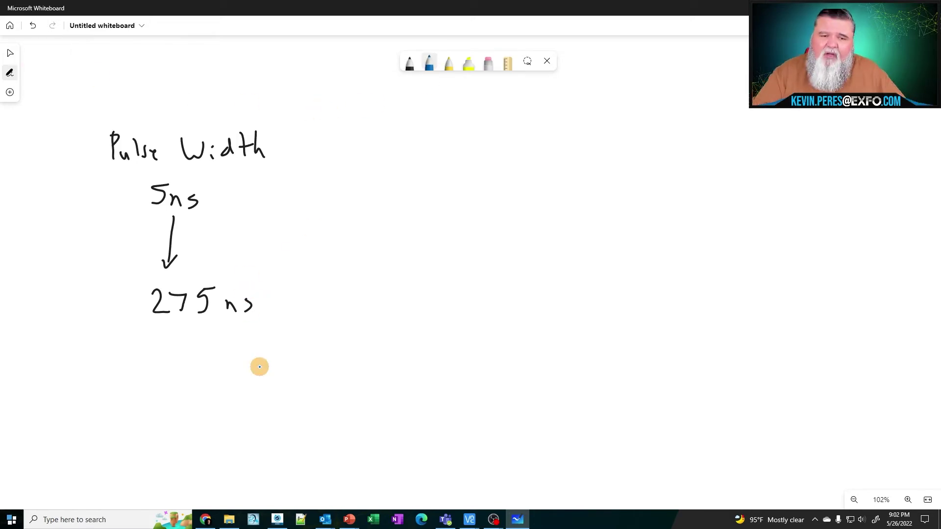
Write '1310 nm = 0.33 dB/km' in blue at the upper right.
{"action": "mouse_move", "coordinate": [510, 124]}
{"action": "left_mouse_down"}
{"action": "mouse_move", "coordinate": [516, 143]}
{"action": "mouse_move", "coordinate": [535, 135]}
{"action": "mouse_move", "coordinate": [525, 142]}
{"action": "left_mouse_up"}
{"action": "mouse_move", "coordinate": [545, 123]}
{"action": "left_mouse_down"}
{"action": "mouse_move", "coordinate": [543, 142]}
{"action": "mouse_move", "coordinate": [558, 125]}
{"action": "mouse_move", "coordinate": [598, 140]}
{"action": "mouse_move", "coordinate": [616, 130]}
{"action": "left_mouse_up"}
{"action": "mouse_move", "coordinate": [608, 138]}
{"action": "left_mouse_down"}
{"action": "mouse_move", "coordinate": [652, 126]}
{"action": "mouse_move", "coordinate": [647, 119]}
{"action": "mouse_move", "coordinate": [679, 131]}
{"action": "mouse_move", "coordinate": [794, 126]}
{"action": "left_mouse_up"}
{"action": "left_click", "coordinate": [666, 132]}
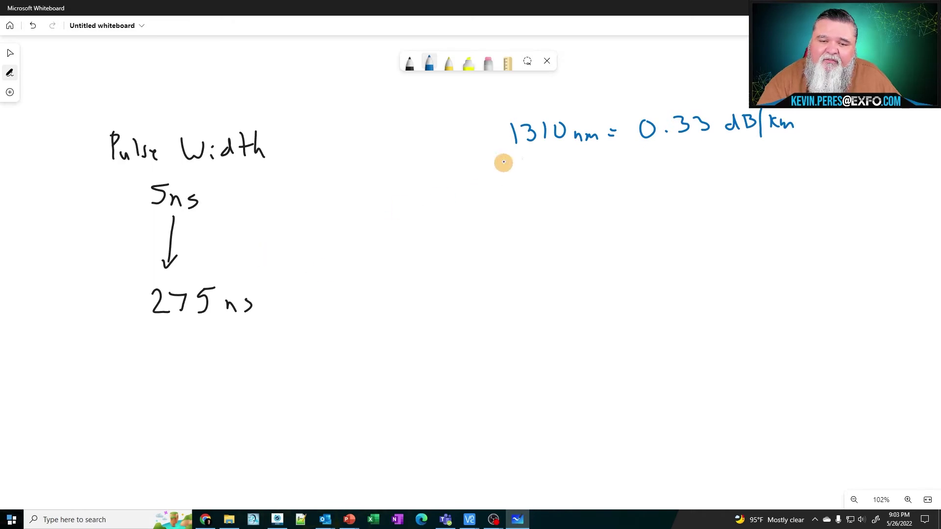
Write '1550m = 0.20 dB/km' beneath the 1310 line.
{"action": "mouse_move", "coordinate": [518, 163]}
{"action": "left_mouse_down"}
{"action": "mouse_move", "coordinate": [519, 184]}
{"action": "mouse_move", "coordinate": [529, 168]}
{"action": "mouse_move", "coordinate": [530, 183]}
{"action": "mouse_move", "coordinate": [561, 179]}
{"action": "left_mouse_up"}
{"action": "mouse_move", "coordinate": [578, 163]}
{"action": "left_mouse_down"}
{"action": "mouse_move", "coordinate": [606, 174]}
{"action": "mouse_move", "coordinate": [626, 161]}
{"action": "left_mouse_up"}
{"action": "mouse_move", "coordinate": [621, 168]}
{"action": "left_mouse_down"}
{"action": "mouse_move", "coordinate": [659, 154]}
{"action": "mouse_move", "coordinate": [706, 168]}
{"action": "mouse_move", "coordinate": [720, 156]}
{"action": "mouse_move", "coordinate": [758, 156]}
{"action": "mouse_move", "coordinate": [773, 167]}
{"action": "left_mouse_up"}
{"action": "left_click", "coordinate": [682, 165]}
{"action": "mouse_move", "coordinate": [782, 146]}
{"action": "left_mouse_down"}
{"action": "mouse_move", "coordinate": [784, 169]}
{"action": "mouse_move", "coordinate": [799, 160]}
{"action": "left_mouse_up"}
{"action": "left_click_drag", "start_coordinate": [800, 158], "coordinate": [814, 158]}
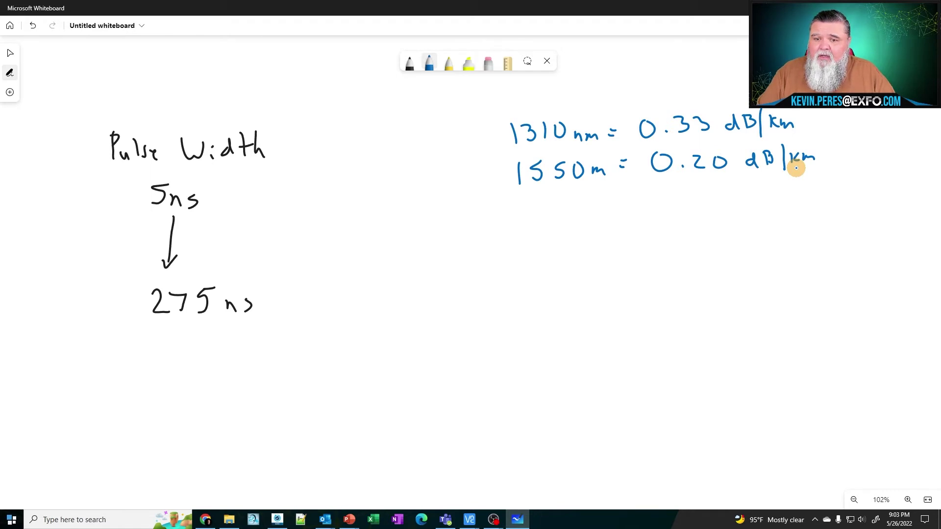
Write the 100 km example '100k = 1310 = 33 dB' below the attenuation lines.
{"action": "left_click_drag", "start_coordinate": [522, 237], "coordinate": [523, 265]}
{"action": "mouse_move", "coordinate": [537, 242]}
{"action": "left_mouse_down"}
{"action": "mouse_move", "coordinate": [566, 245]}
{"action": "mouse_move", "coordinate": [576, 262]}
{"action": "mouse_move", "coordinate": [602, 244]}
{"action": "left_mouse_up"}
{"action": "left_click_drag", "start_coordinate": [594, 250], "coordinate": [601, 250]}
{"action": "left_click_drag", "start_coordinate": [650, 207], "coordinate": [645, 220]}
{"action": "mouse_move", "coordinate": [652, 207]}
{"action": "left_mouse_down"}
{"action": "mouse_move", "coordinate": [653, 220]}
{"action": "mouse_move", "coordinate": [665, 220]}
{"action": "left_mouse_up"}
{"action": "left_click_drag", "start_coordinate": [674, 207], "coordinate": [698, 209]}
{"action": "mouse_move", "coordinate": [691, 215]}
{"action": "left_mouse_down"}
{"action": "mouse_move", "coordinate": [737, 217]}
{"action": "mouse_move", "coordinate": [765, 202]}
{"action": "mouse_move", "coordinate": [774, 217]}
{"action": "left_mouse_up"}
{"action": "mouse_move", "coordinate": [645, 241]}
{"action": "left_mouse_down"}
{"action": "mouse_move", "coordinate": [644, 257]}
{"action": "mouse_move", "coordinate": [655, 252]}
{"action": "left_mouse_up"}
{"action": "mouse_move", "coordinate": [654, 239]}
{"action": "left_mouse_down"}
{"action": "mouse_move", "coordinate": [666, 237]}
{"action": "mouse_move", "coordinate": [671, 252]}
{"action": "mouse_move", "coordinate": [682, 234]}
{"action": "left_mouse_up"}
Add '1550 = 20 dB', underline 20 dB, and draw arrows at 5ns and 275 ns.
{"action": "left_click_drag", "start_coordinate": [689, 236], "coordinate": [689, 236]}
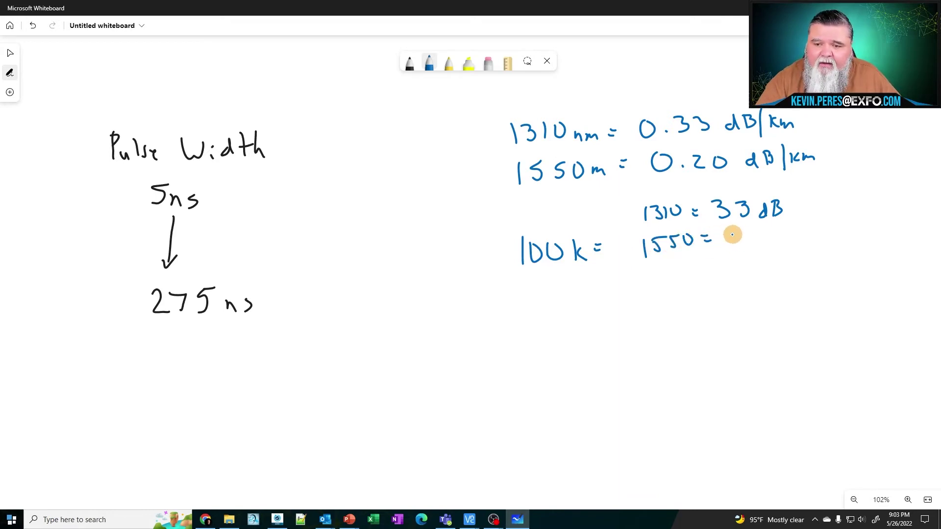
{"action": "mouse_move", "coordinate": [731, 236]}
{"action": "left_mouse_down"}
{"action": "mouse_move", "coordinate": [741, 247]}
{"action": "mouse_move", "coordinate": [748, 236]}
{"action": "mouse_move", "coordinate": [768, 245]}
{"action": "left_mouse_up"}
{"action": "left_click_drag", "start_coordinate": [780, 231], "coordinate": [779, 237]}
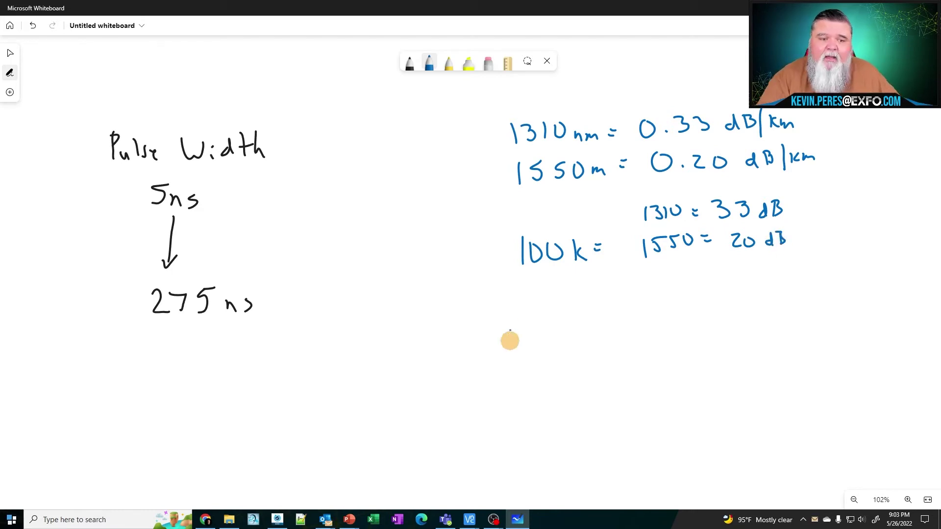
{"action": "mouse_move", "coordinate": [264, 193]}
{"action": "left_mouse_down"}
{"action": "mouse_move", "coordinate": [226, 195]}
{"action": "mouse_move", "coordinate": [231, 202]}
{"action": "left_mouse_up"}
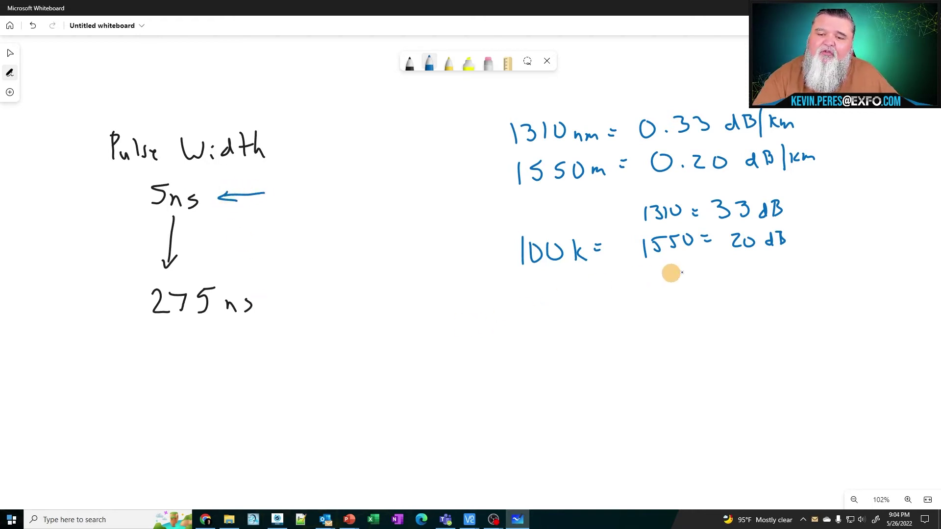
{"action": "left_click_drag", "start_coordinate": [732, 259], "coordinate": [785, 259]}
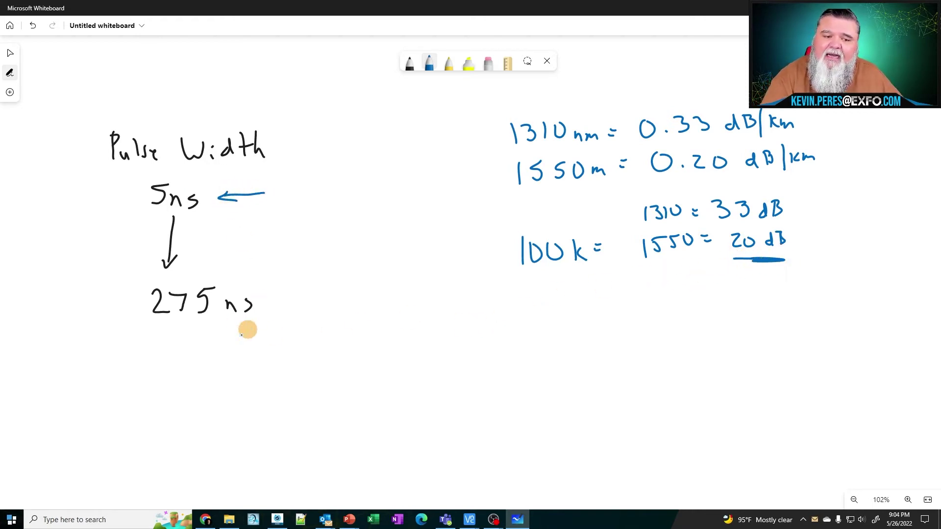
{"action": "left_click_drag", "start_coordinate": [219, 367], "coordinate": [209, 338]}
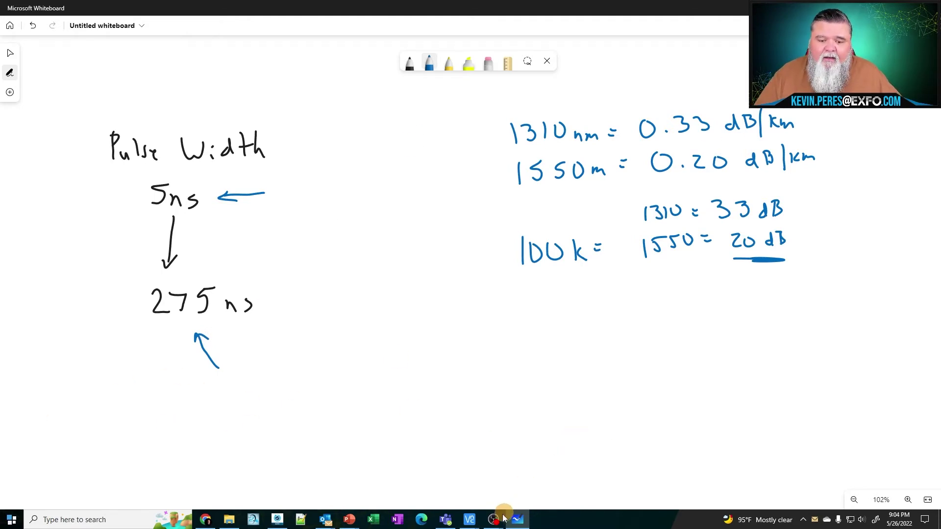
In the VNC OTDR session, revert extended acquisition parameters to factory settings and confirm.
{"action": "mouse_move", "coordinate": [469, 519]}
{"action": "left_click", "coordinate": [493, 480]}
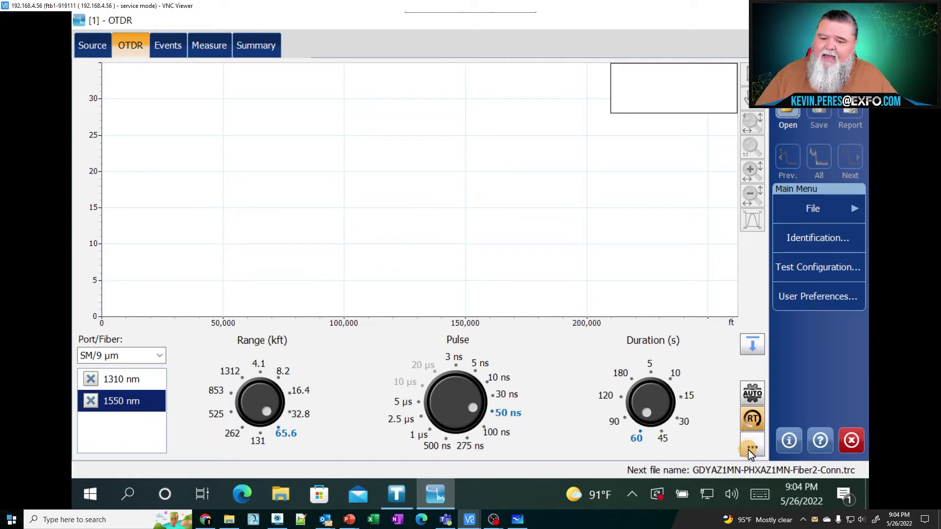
{"action": "left_click", "coordinate": [749, 449]}
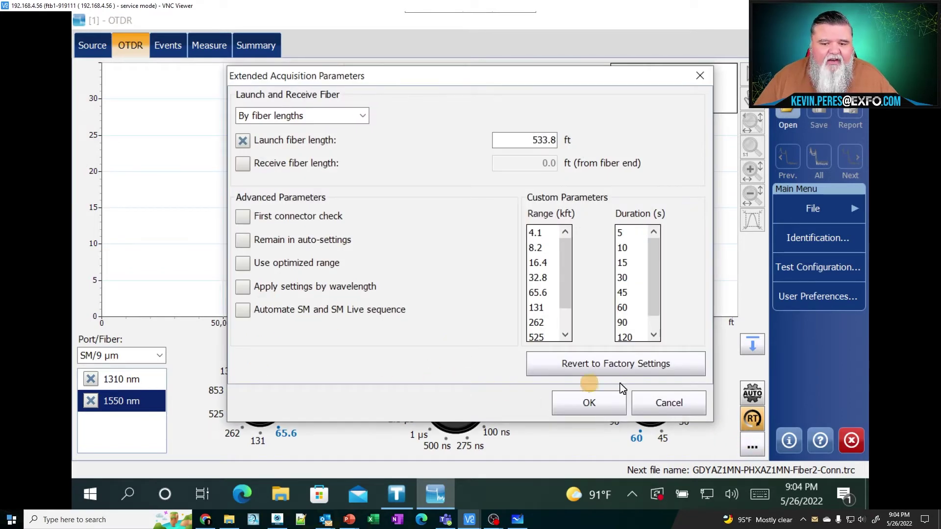
{"action": "left_click", "coordinate": [632, 368]}
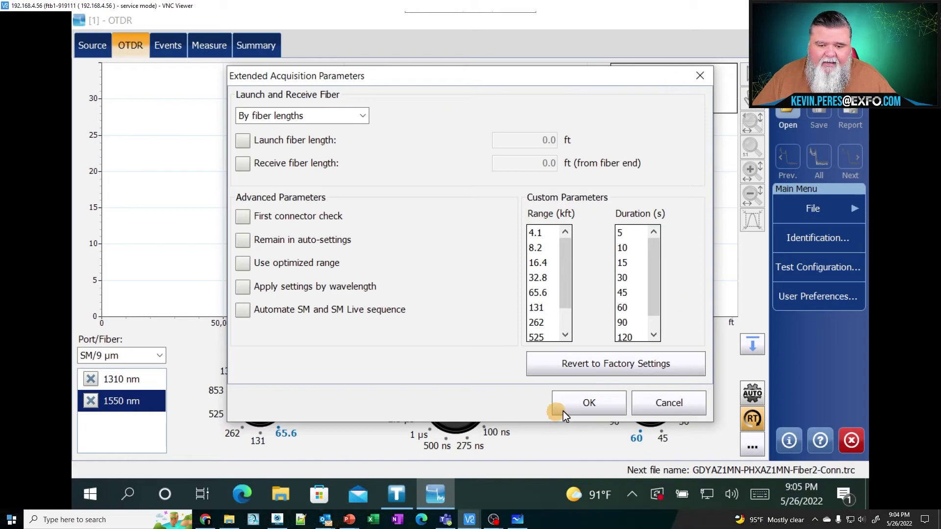
{"action": "left_click", "coordinate": [585, 400]}
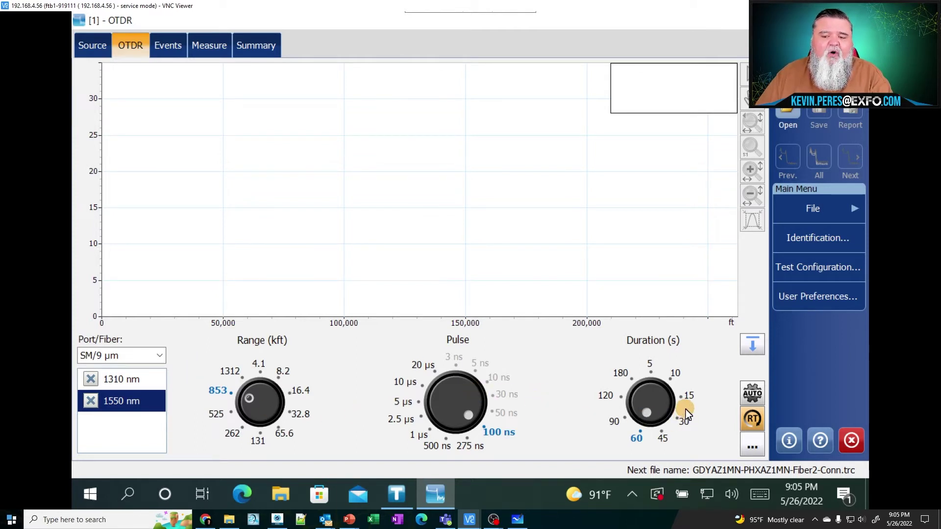
Set the duration to 15 s and run an AUTO acquisition at 1550 nm.
{"action": "left_click", "coordinate": [686, 423]}
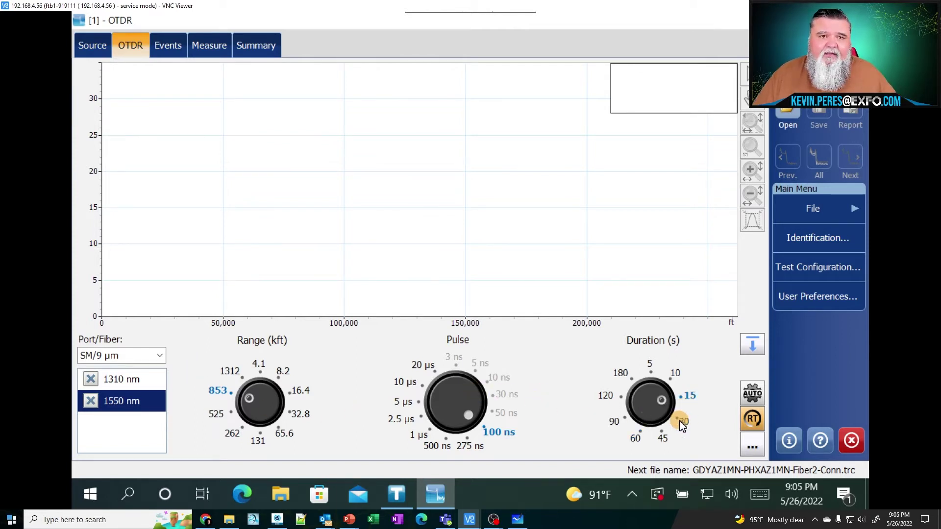
{"action": "left_click", "coordinate": [752, 398]}
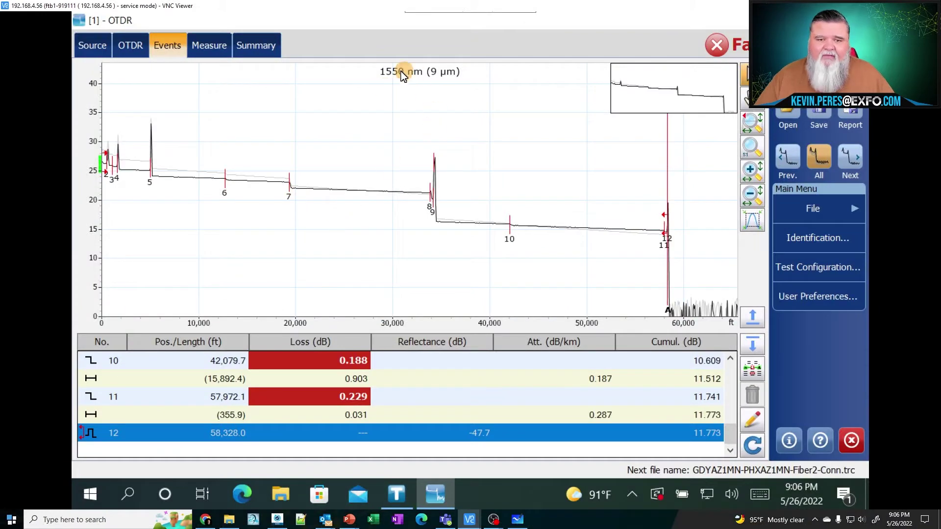
Mark event 7, then event 8 on the 1310 nm trace, and show the acquisition settings.
{"action": "left_click", "coordinate": [289, 191]}
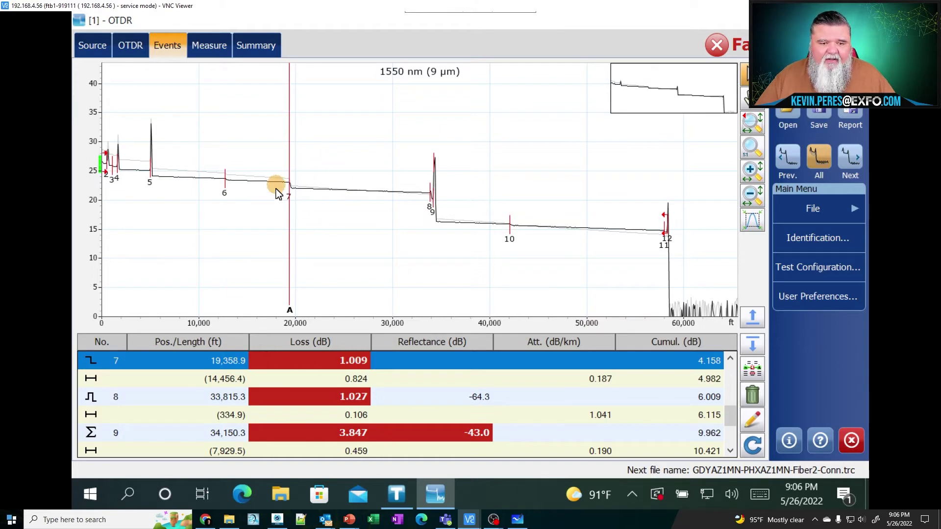
{"action": "left_click", "coordinate": [852, 160]}
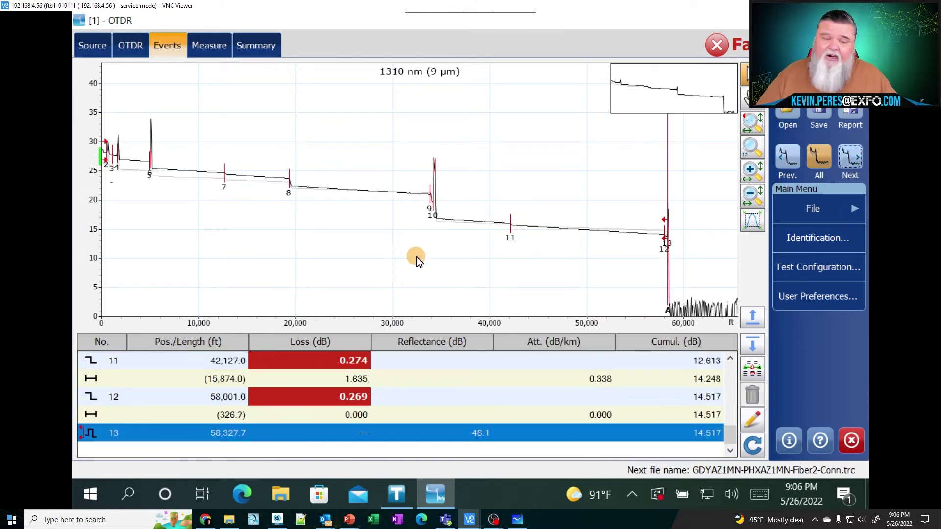
{"action": "left_click", "coordinate": [287, 189]}
{"action": "left_click_drag", "start_coordinate": [287, 189], "coordinate": [293, 192]}
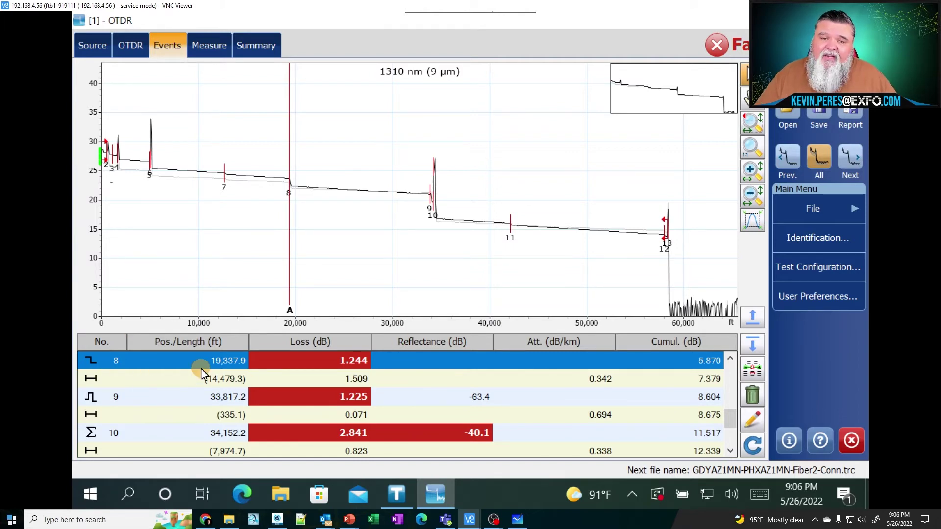
{"action": "left_click", "coordinate": [130, 46]}
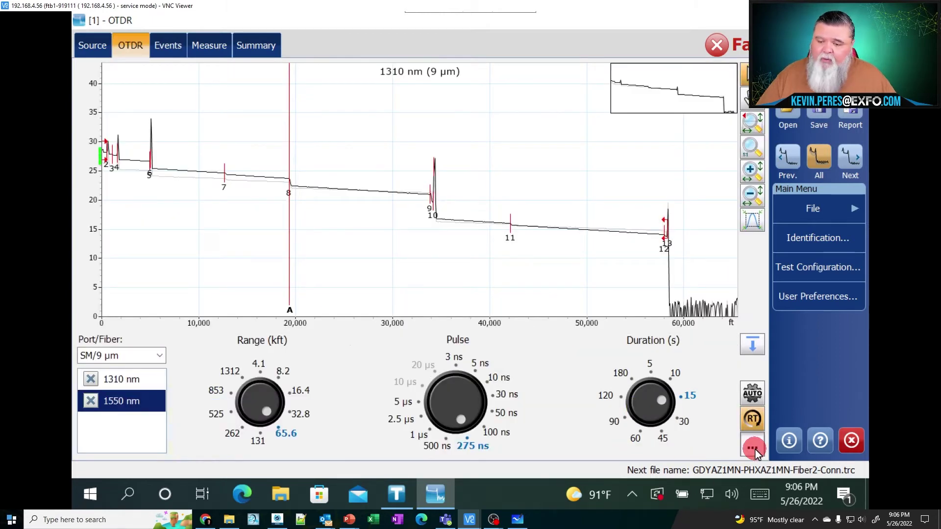
Enable 'Apply settings by wavelength' in Extended Acquisition Parameters and confirm with OK.
{"action": "left_click", "coordinate": [752, 447]}
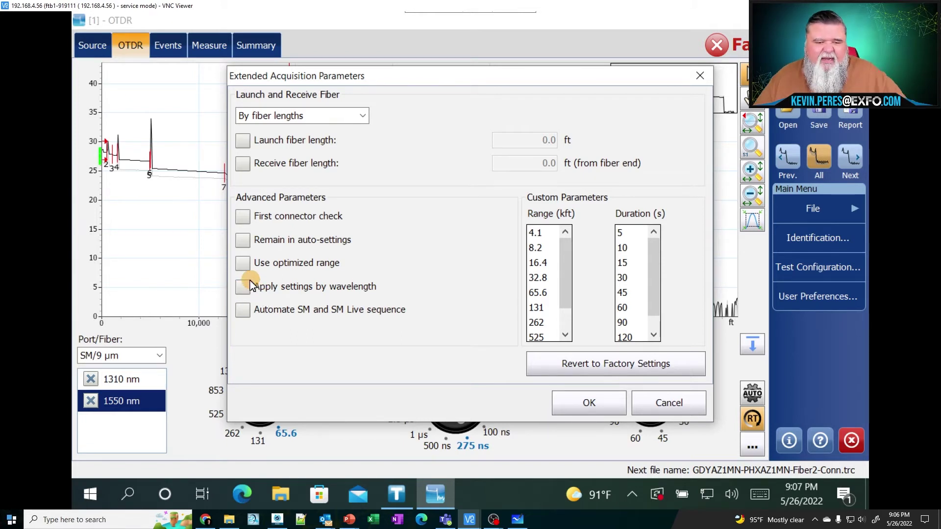
{"action": "left_click", "coordinate": [609, 408]}
{"action": "left_click", "coordinate": [752, 446]}
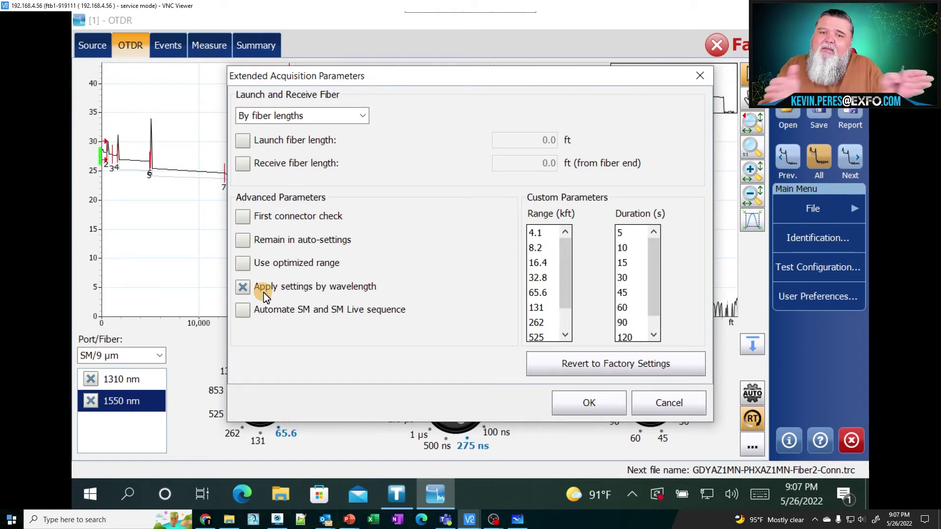
{"action": "left_click", "coordinate": [590, 404]}
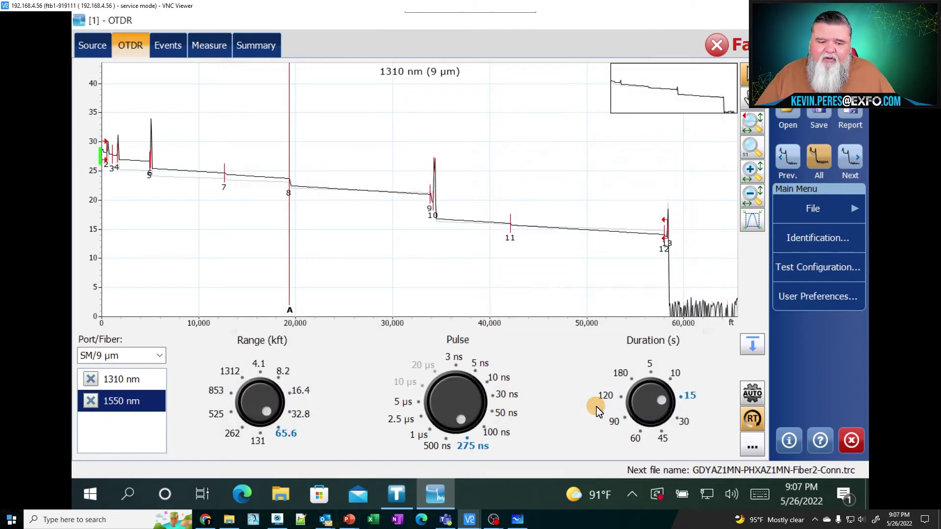
Try a 16.4 kft range and 500 ns pulse, comparing the 1310 and 1550 nm settings.
{"action": "left_click", "coordinate": [299, 391]}
{"action": "left_click", "coordinate": [445, 444]}
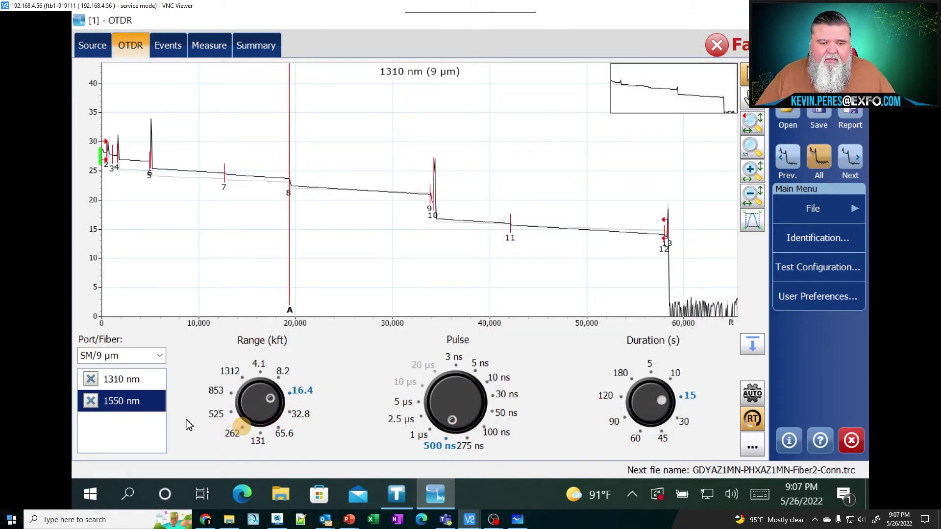
{"action": "left_click", "coordinate": [128, 381]}
{"action": "left_click", "coordinate": [126, 399]}
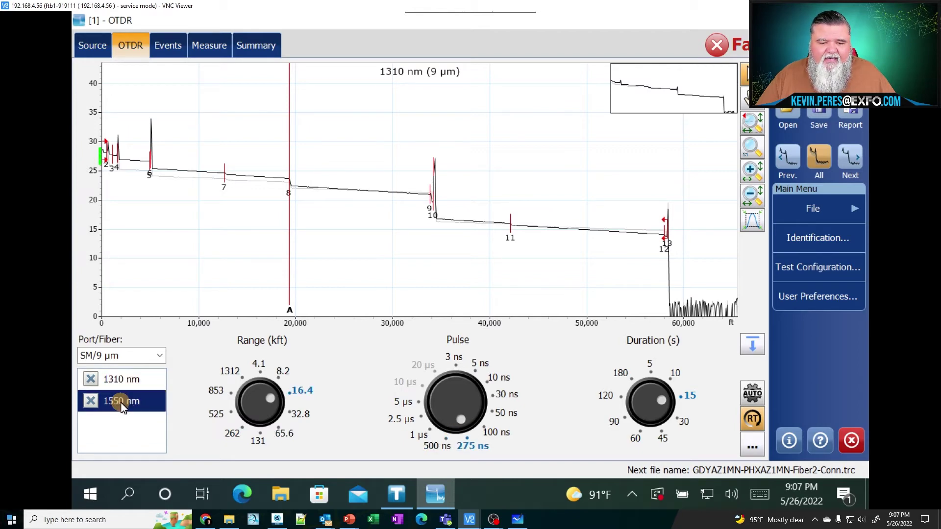
{"action": "left_click", "coordinate": [128, 380]}
{"action": "left_click", "coordinate": [126, 399]}
{"action": "left_click", "coordinate": [752, 447]}
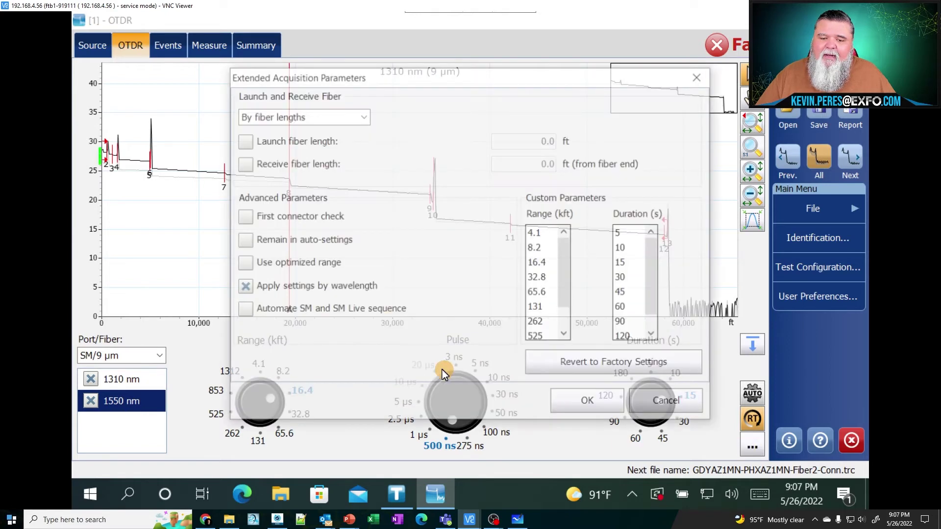
{"action": "left_click", "coordinate": [585, 401]}
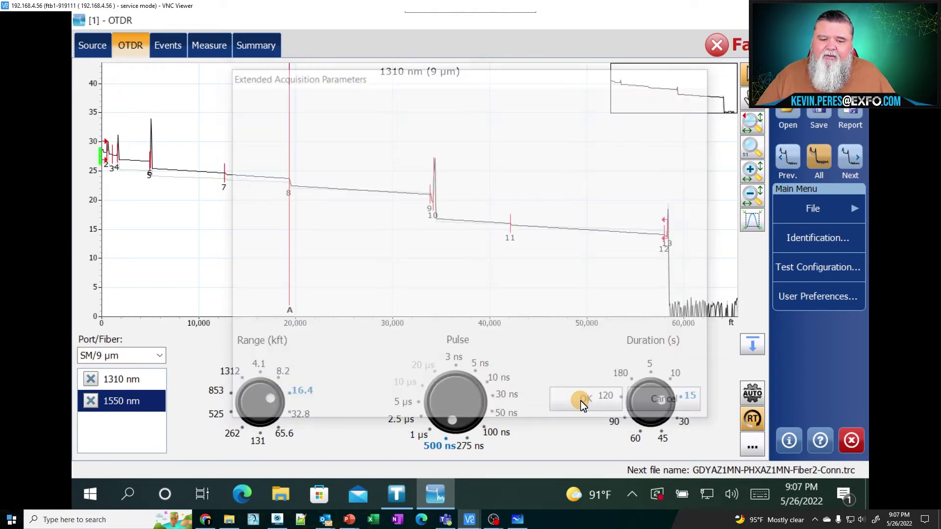
Set a 32.8 kft range and 30 ns pulse, then re-enable per-wavelength settings.
{"action": "left_click", "coordinate": [300, 415]}
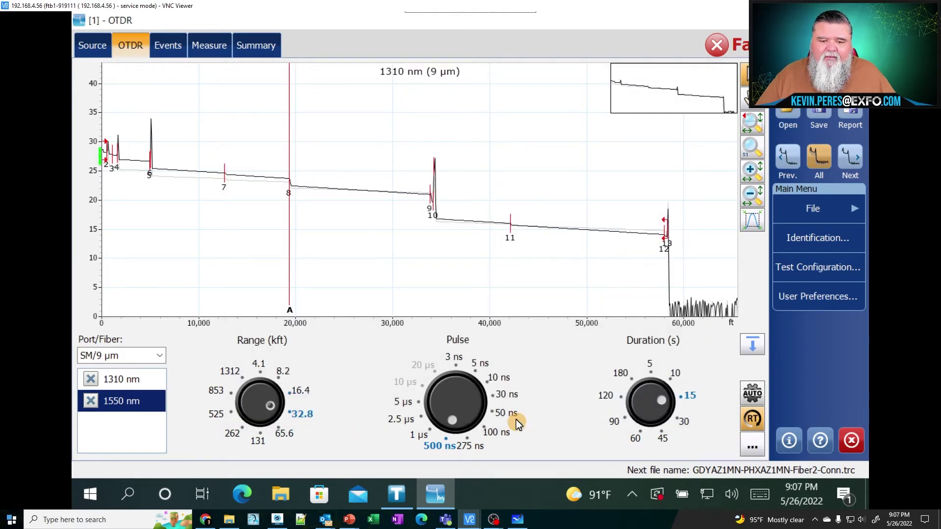
{"action": "left_click", "coordinate": [498, 394]}
{"action": "left_click", "coordinate": [147, 386]}
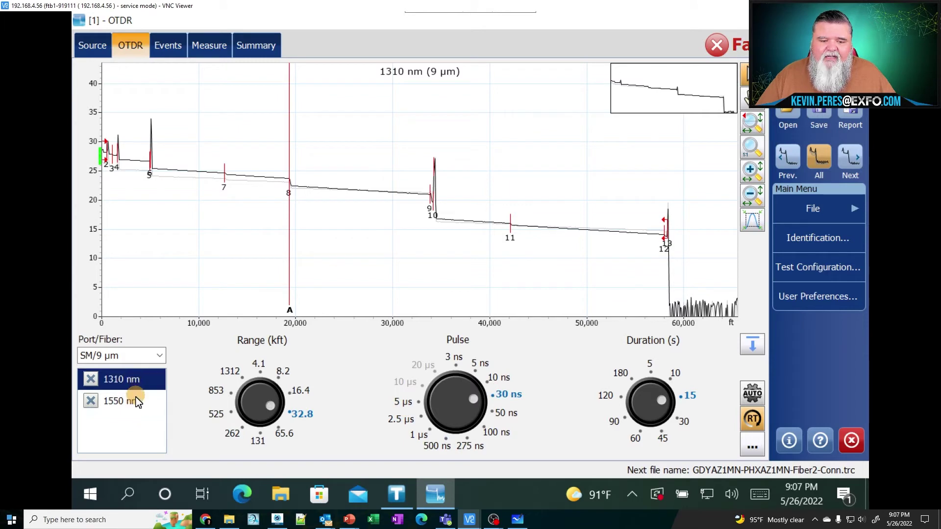
{"action": "left_click", "coordinate": [147, 404]}
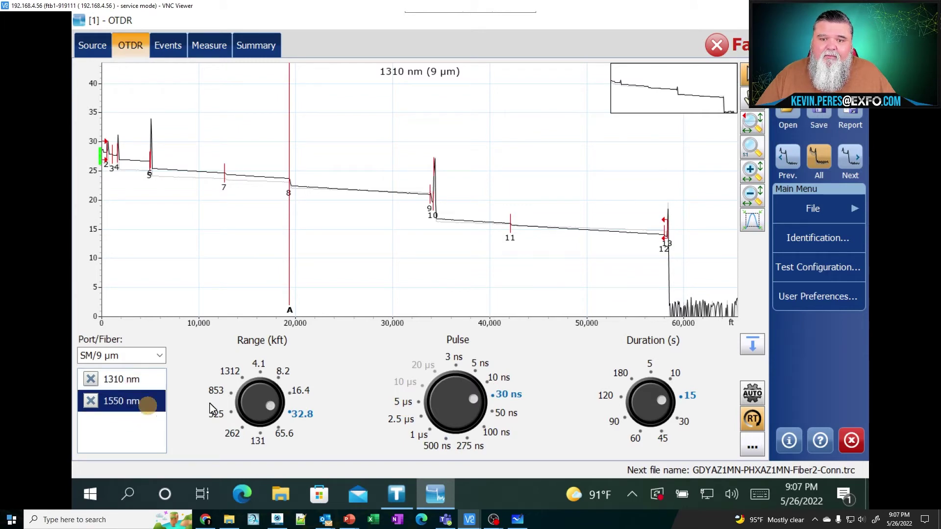
{"action": "left_click", "coordinate": [752, 447]}
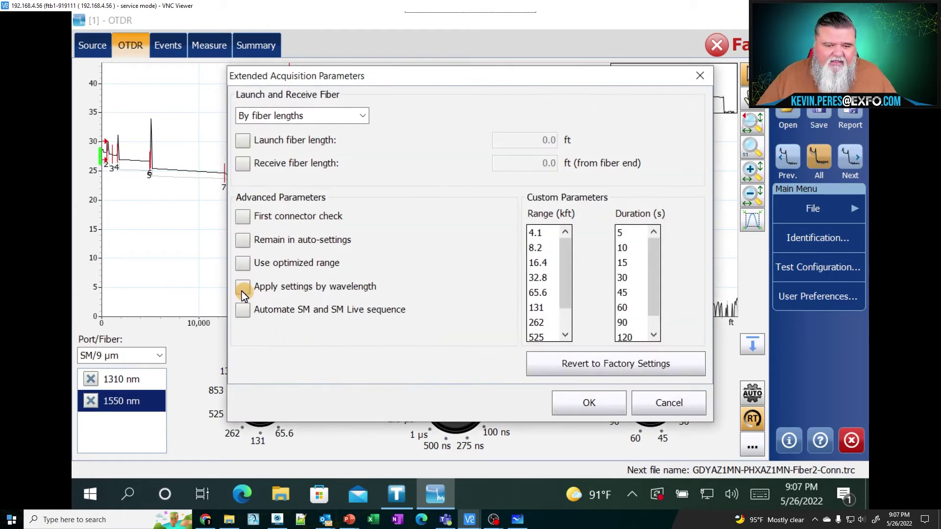
{"action": "left_click", "coordinate": [241, 293]}
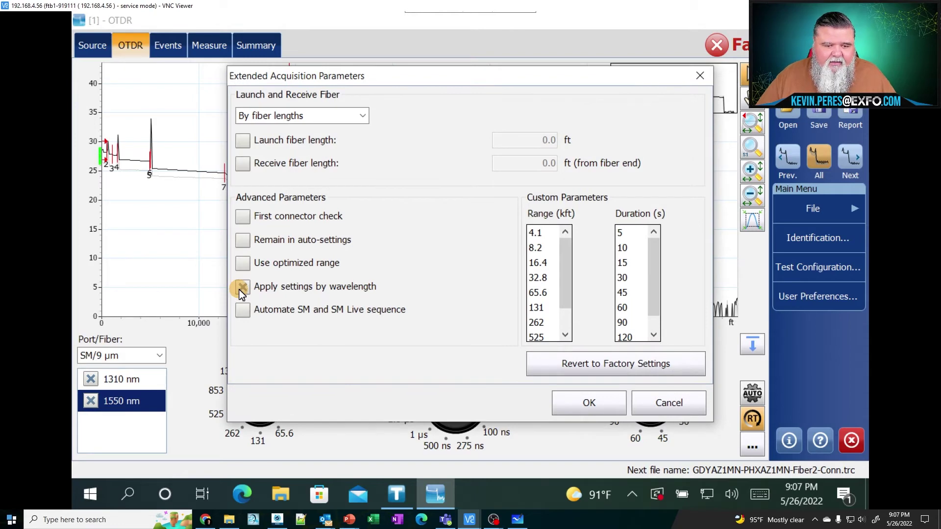
{"action": "left_click", "coordinate": [589, 407]}
After checking the 1310/1550 nm settings, run AUTO and discard the previous measurement unsaved.
{"action": "left_click", "coordinate": [146, 382]}
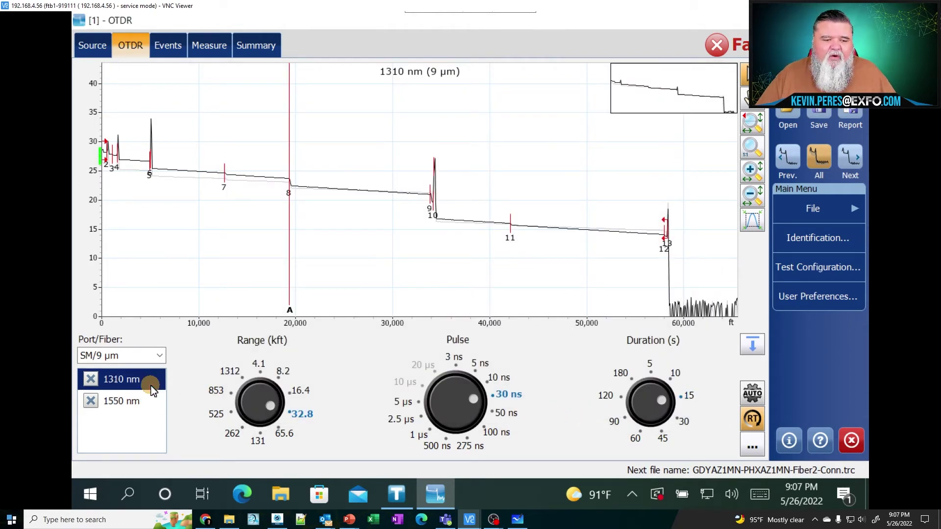
{"action": "left_click", "coordinate": [145, 406]}
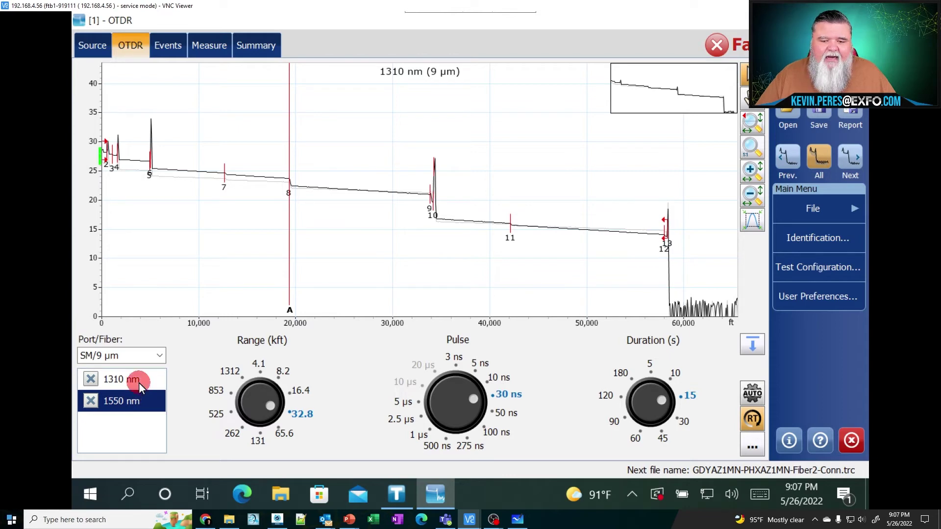
{"action": "left_click", "coordinate": [136, 386]}
{"action": "left_click", "coordinate": [139, 402]}
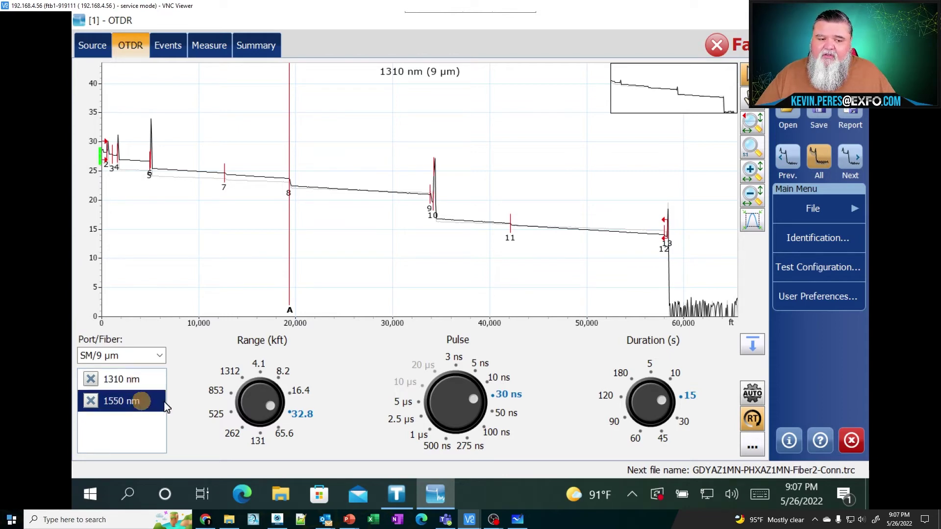
{"action": "left_click", "coordinate": [670, 404]}
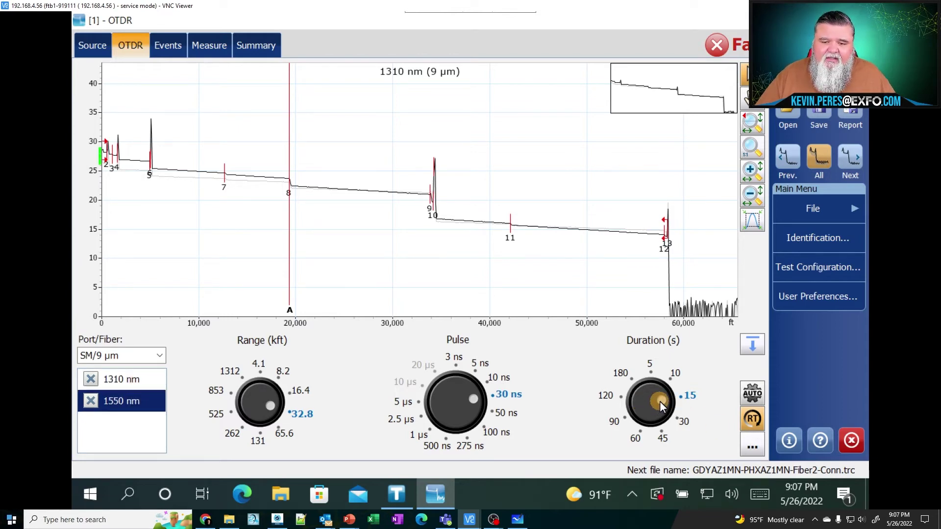
{"action": "left_click", "coordinate": [752, 399]}
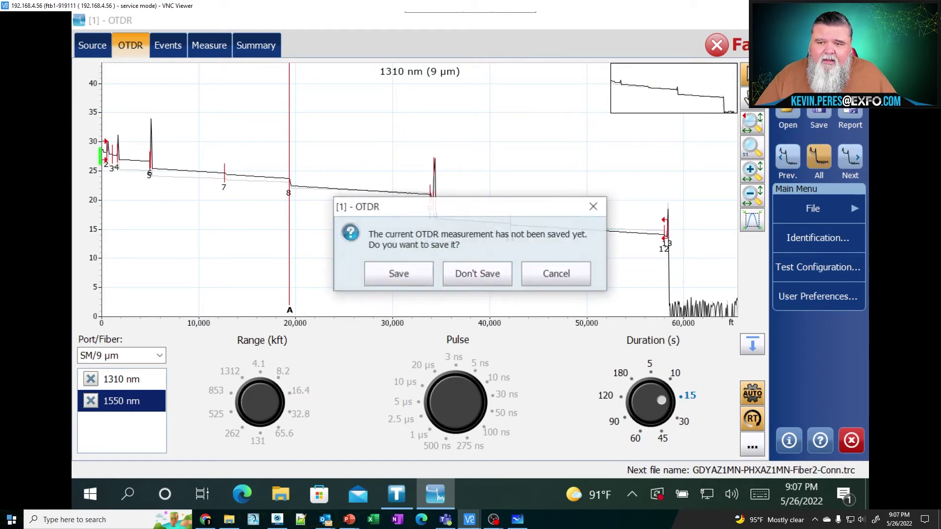
{"action": "left_click", "coordinate": [497, 279]}
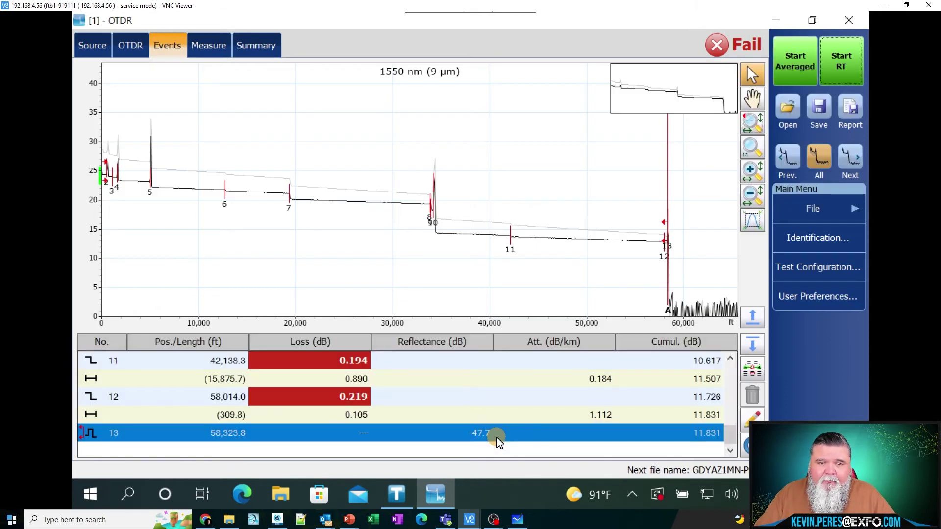
Inspect event 10 (3.827 dB) and event 7 (1.008 dB), then show the 1550 nm acquisition settings.
{"action": "left_click", "coordinate": [431, 248]}
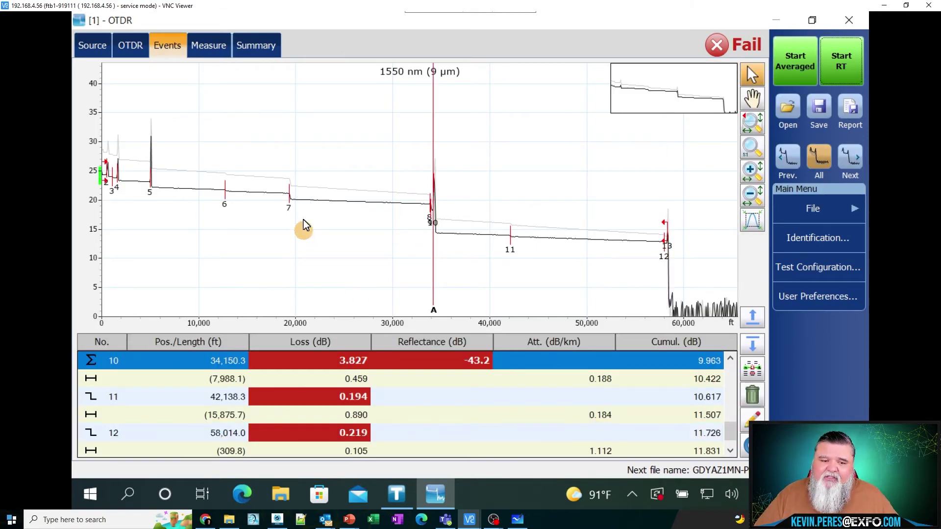
{"action": "left_click", "coordinate": [289, 201]}
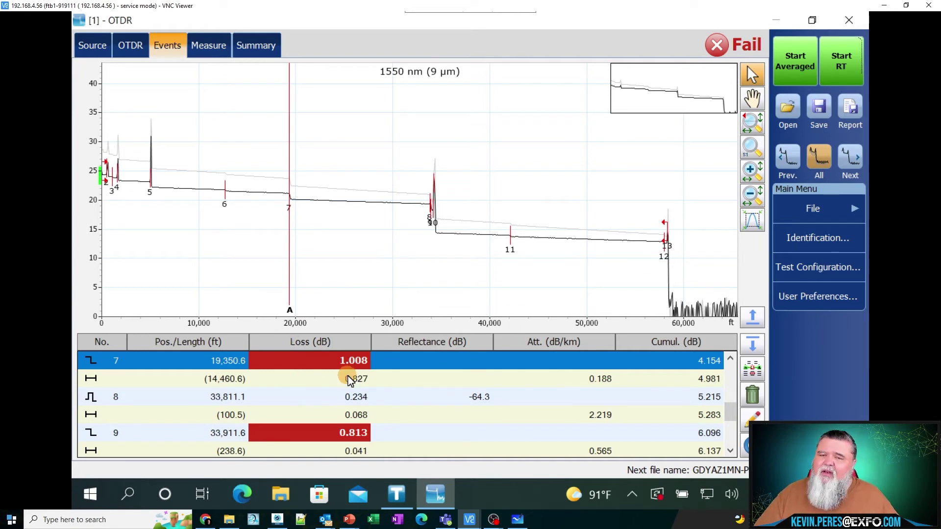
{"action": "left_click", "coordinate": [139, 51]}
Run a fresh 30 s averaged acquisition with AUTO range and pulse, discarding the old trace.
{"action": "left_click", "coordinate": [681, 423]}
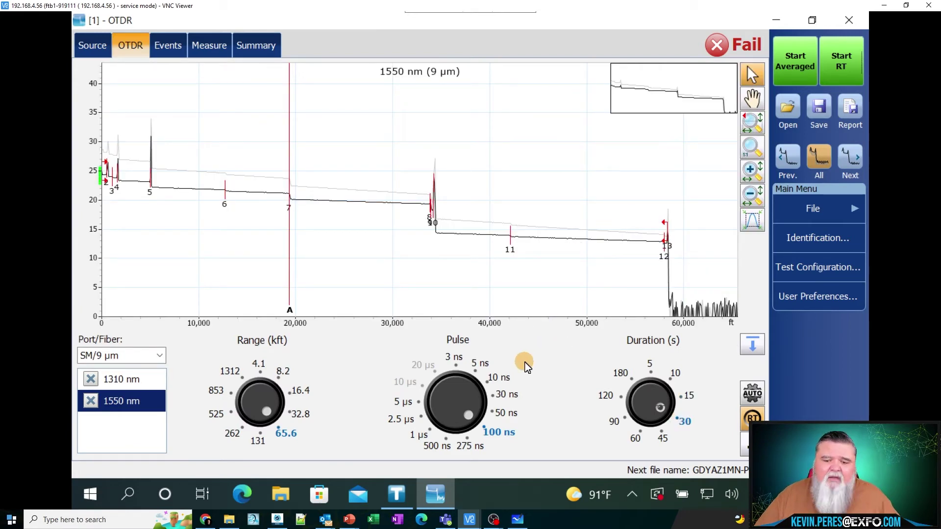
{"action": "left_click", "coordinate": [757, 400]}
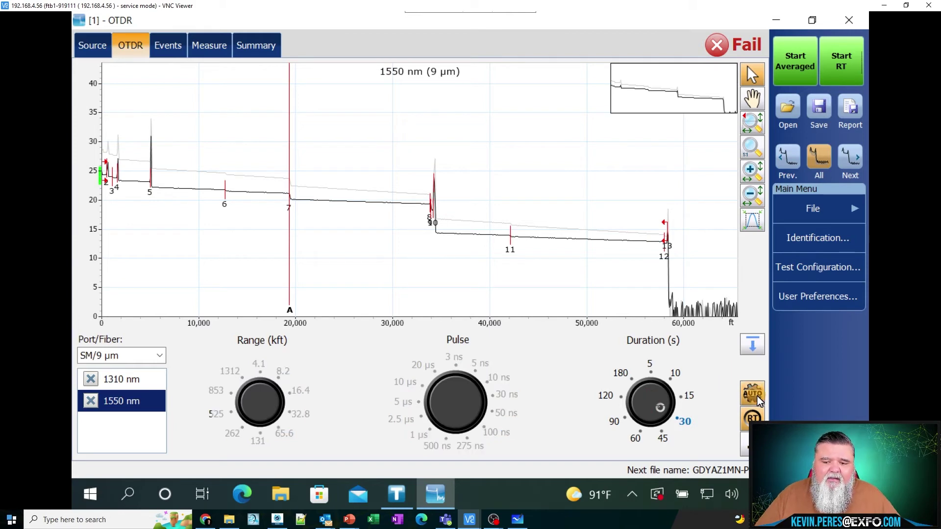
{"action": "left_click", "coordinate": [790, 69]}
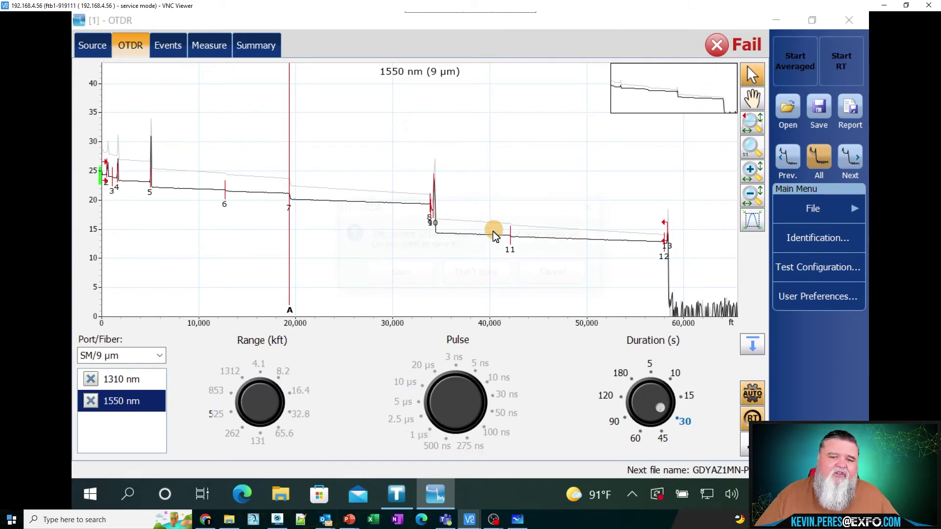
{"action": "left_click", "coordinate": [486, 274]}
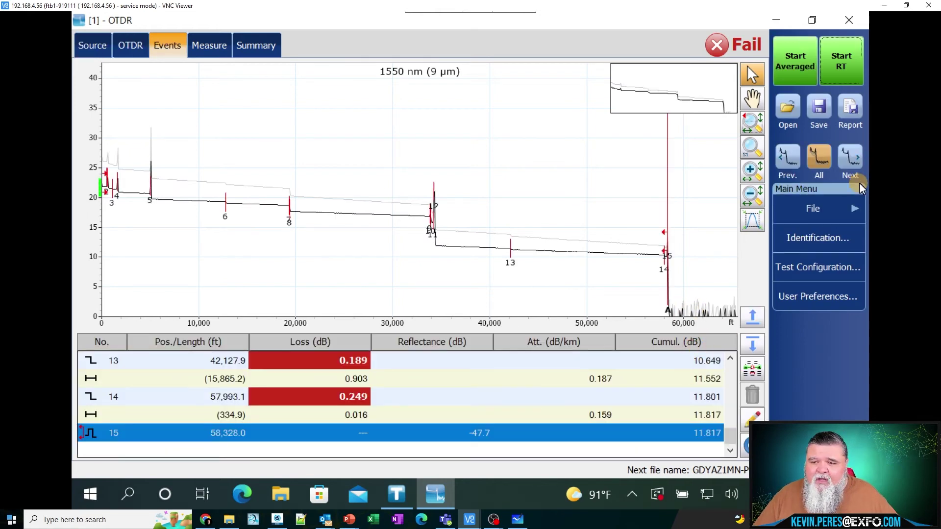
On the 1310 nm trace, put marker A on event 8 (1.239 dB), sketch around it, then erase the sketch.
{"action": "left_click", "coordinate": [853, 162]}
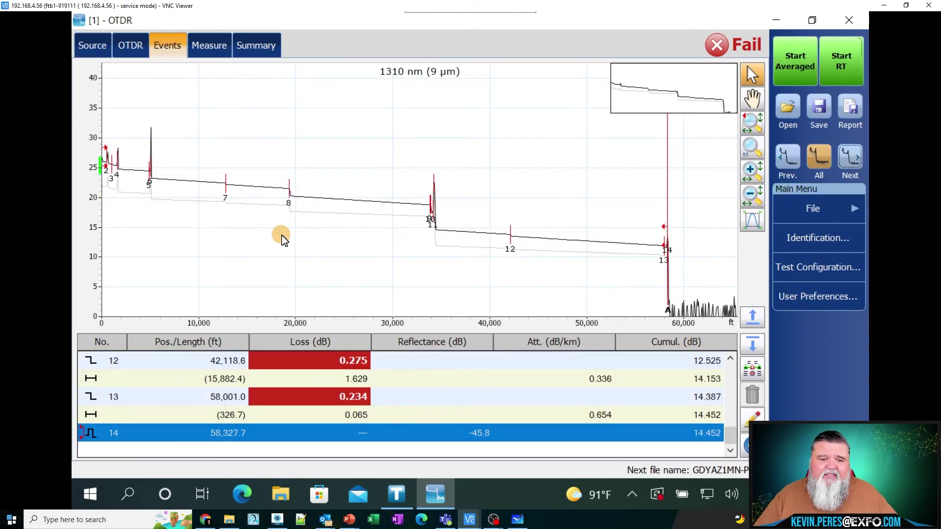
{"action": "left_click", "coordinate": [288, 195]}
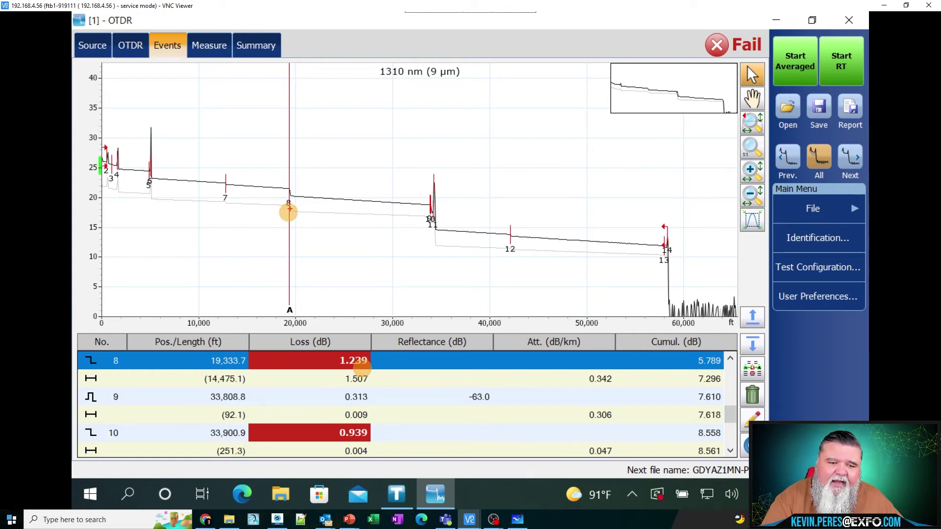
{"action": "mouse_move", "coordinate": [295, 177]}
{"action": "left_mouse_down"}
{"action": "mouse_move", "coordinate": [302, 191]}
{"action": "mouse_move", "coordinate": [296, 175]}
{"action": "left_mouse_up"}
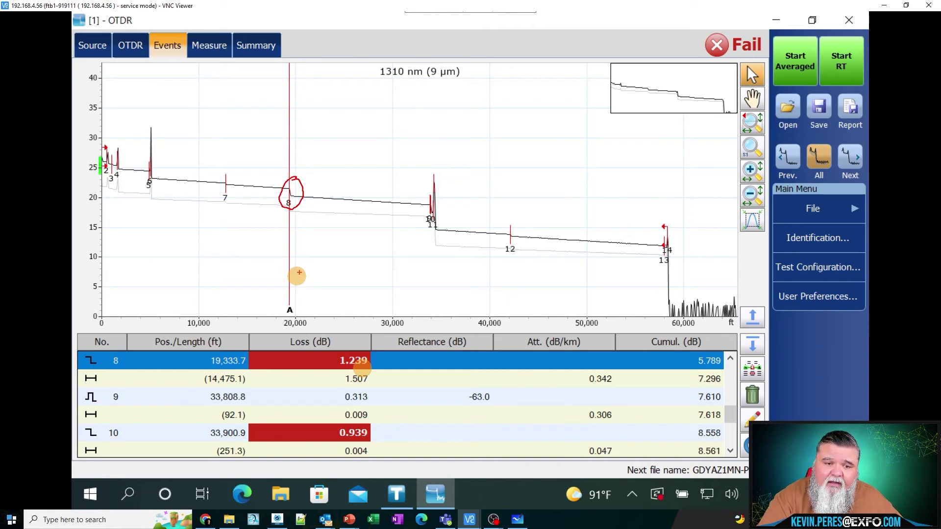
{"action": "mouse_move", "coordinate": [323, 147]}
{"action": "left_mouse_down"}
{"action": "mouse_move", "coordinate": [297, 177]}
{"action": "mouse_move", "coordinate": [305, 175]}
{"action": "left_mouse_up"}
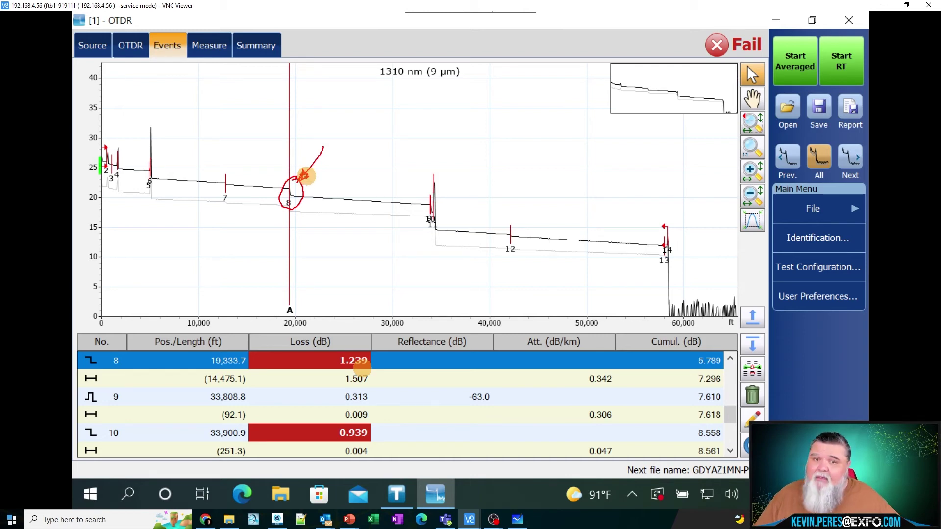
{"action": "key", "text": "Escape"}
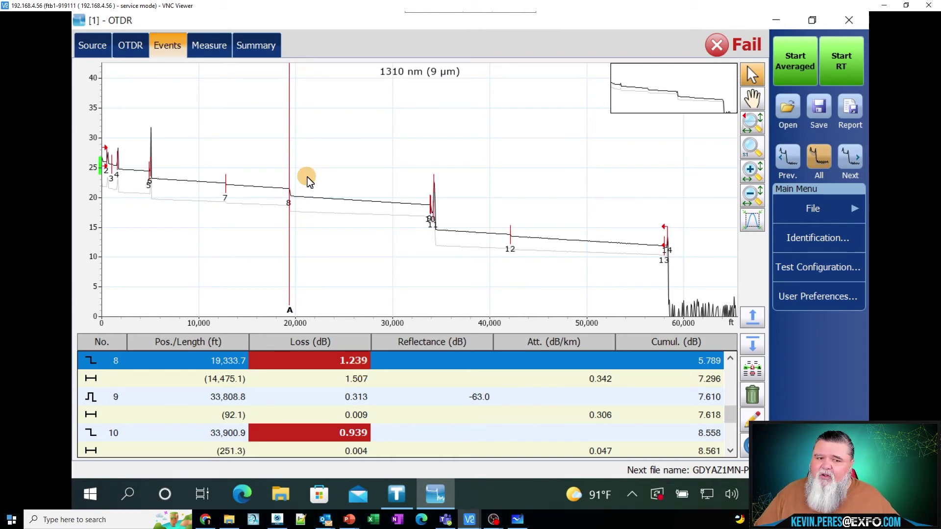
Return to the 1550 nm trace and zoom in closely on event 8.
{"action": "left_click", "coordinate": [848, 163]}
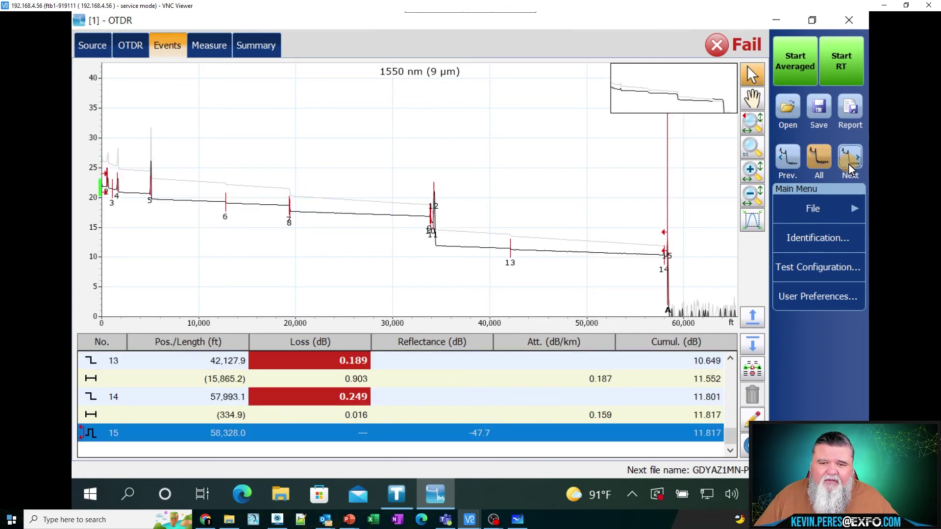
{"action": "left_click", "coordinate": [291, 215]}
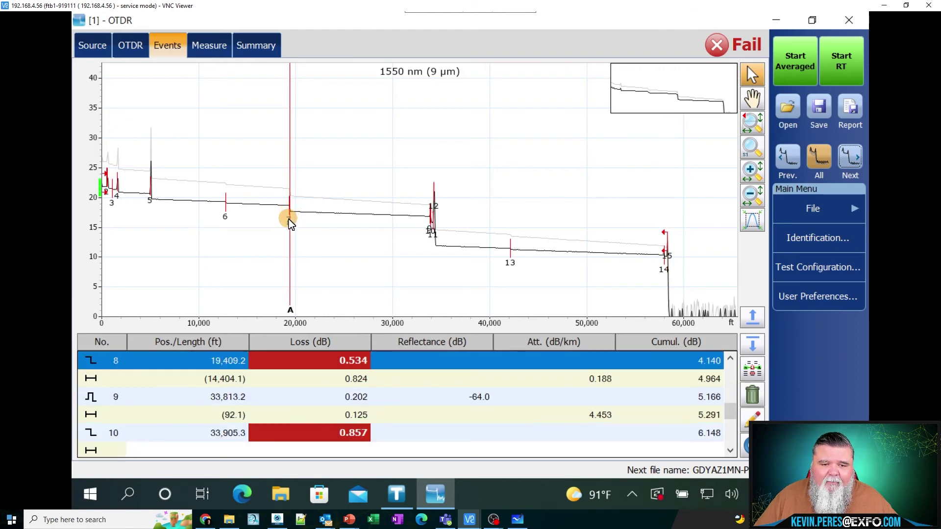
{"action": "left_click", "coordinate": [753, 223]}
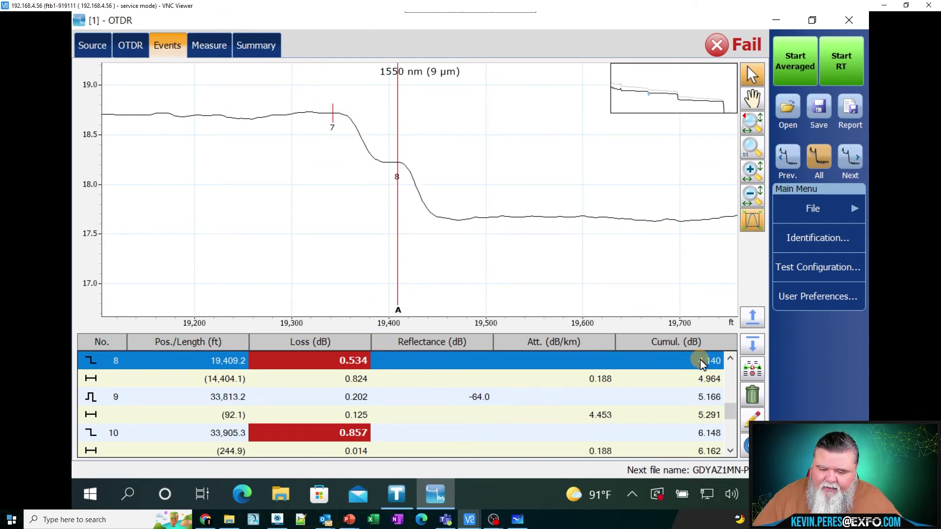
{"action": "left_click", "coordinate": [730, 358]}
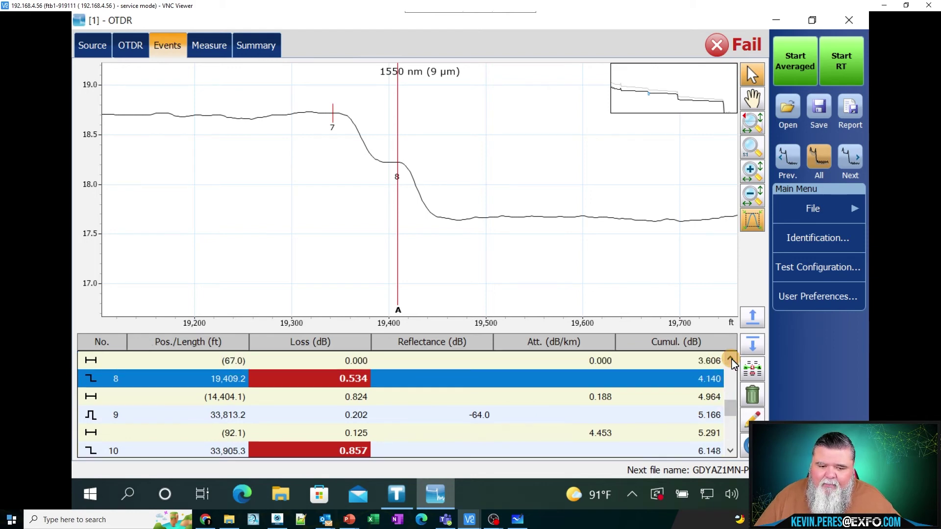
{"action": "left_click", "coordinate": [730, 360]}
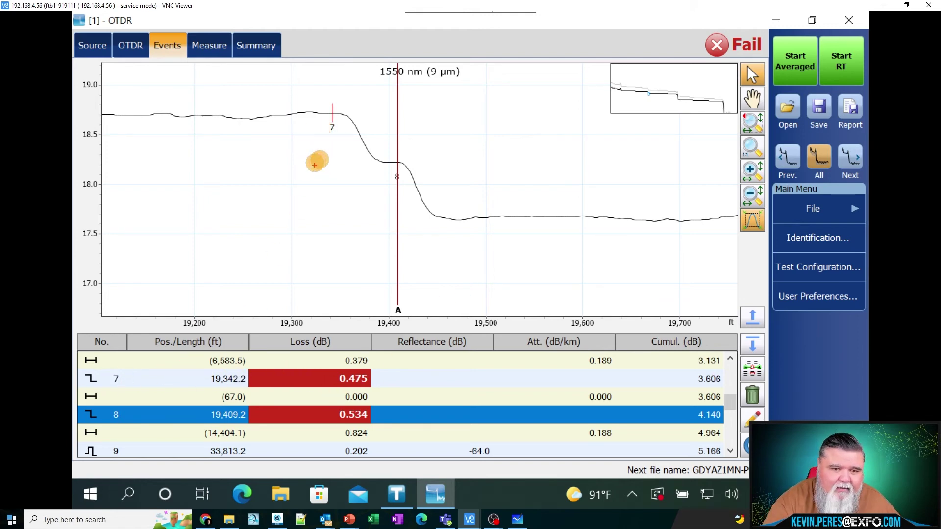
Pen-annotate event 7 as 0.47 and event 8 as 0.53, with a 1.0 dB total.
{"action": "left_click_drag", "start_coordinate": [315, 167], "coordinate": [328, 136]}
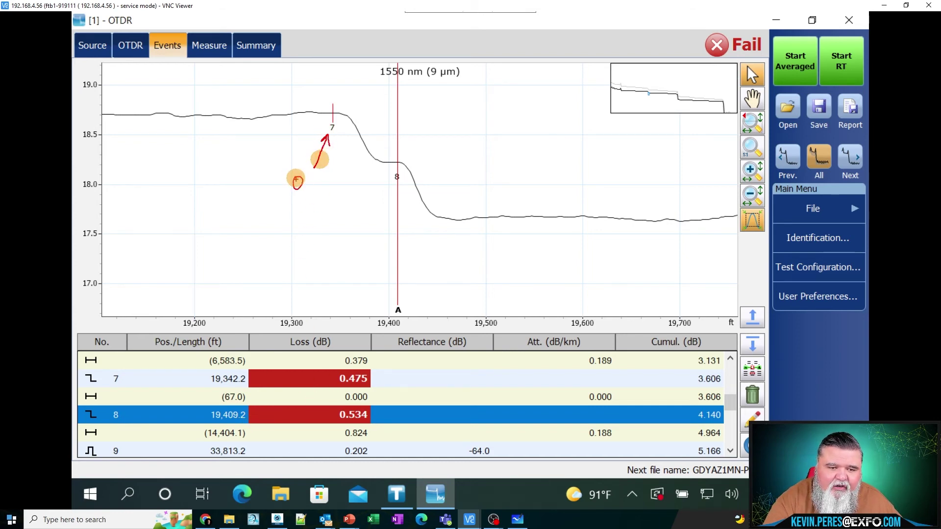
{"action": "left_click_drag", "start_coordinate": [297, 177], "coordinate": [327, 190]}
{"action": "left_click", "coordinate": [308, 187]}
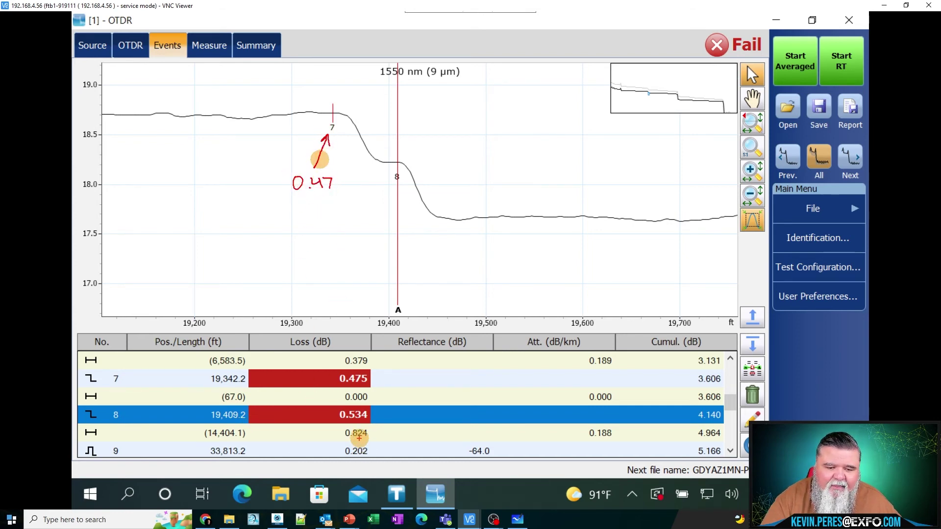
{"action": "left_click_drag", "start_coordinate": [385, 211], "coordinate": [415, 216]}
{"action": "left_click", "coordinate": [393, 219]}
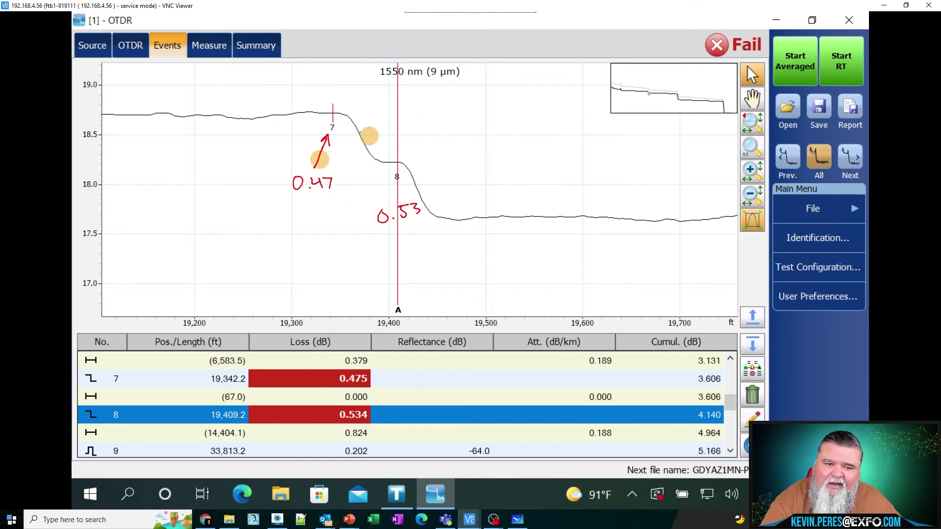
{"action": "mouse_move", "coordinate": [419, 119]}
{"action": "left_mouse_down"}
{"action": "mouse_move", "coordinate": [422, 137]}
{"action": "mouse_move", "coordinate": [450, 115]}
{"action": "mouse_move", "coordinate": [498, 105]}
{"action": "mouse_move", "coordinate": [488, 115]}
{"action": "left_mouse_up"}
{"action": "left_click", "coordinate": [436, 132]}
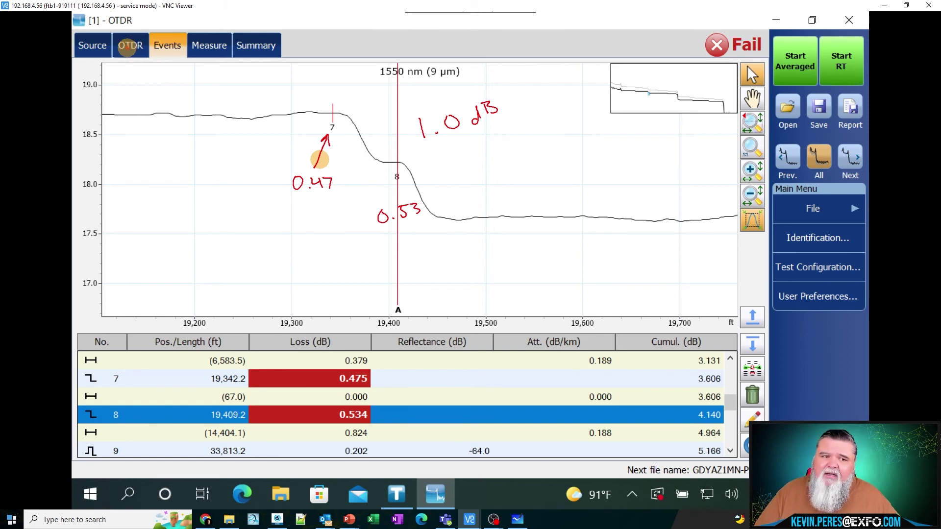
Show the 1550 nm acquisition settings: 65.6 kft range, 50 ns pulse, 30 s duration.
{"action": "left_click", "coordinate": [130, 45]}
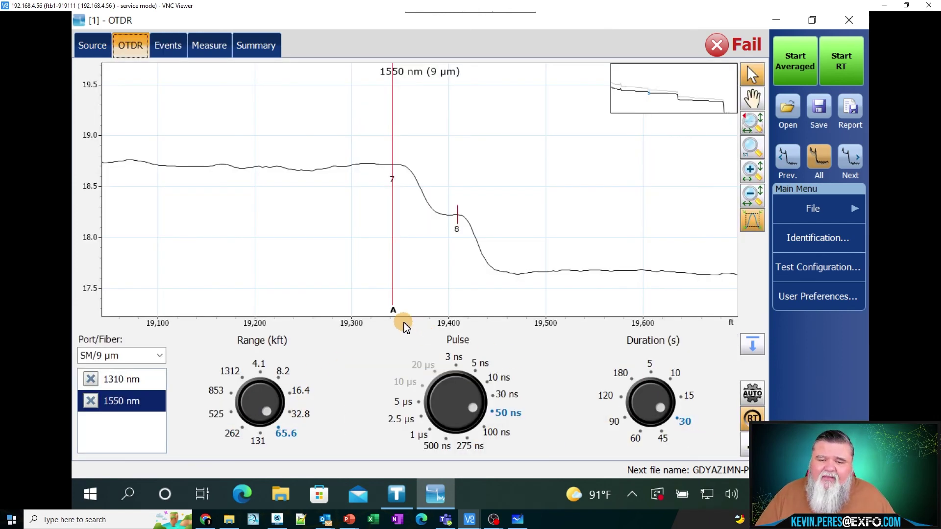
Switch to full view, zoom back onto events 7–8, then return to the full 0–60,000 ft trace.
{"action": "left_click", "coordinate": [750, 147]}
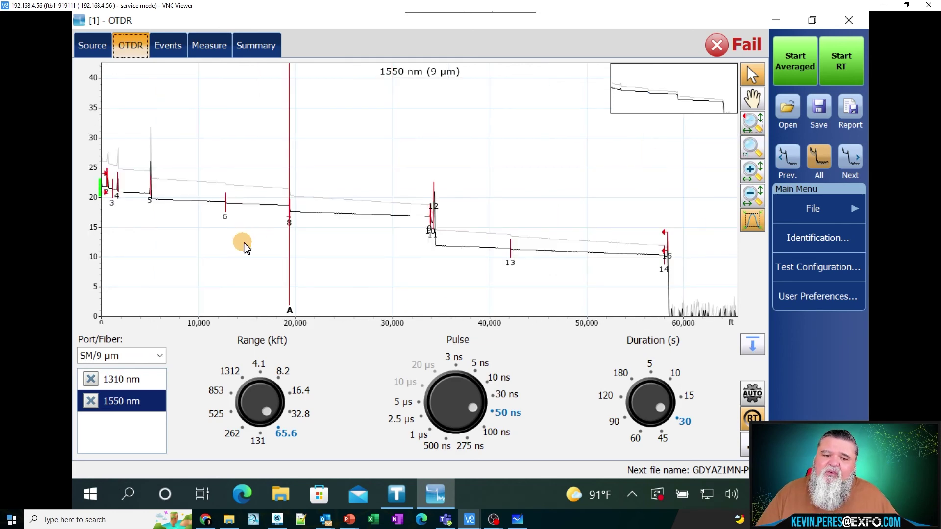
{"action": "left_click", "coordinate": [755, 229]}
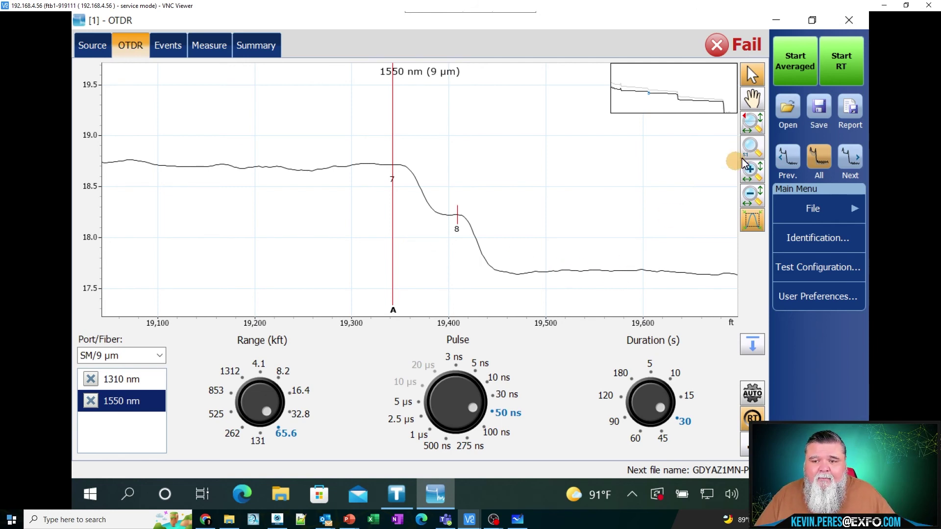
{"action": "left_click", "coordinate": [751, 146]}
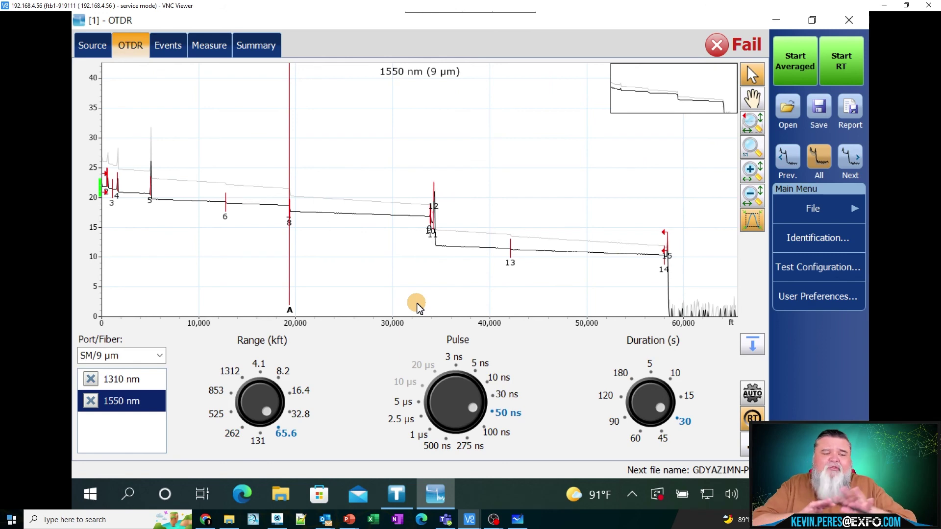